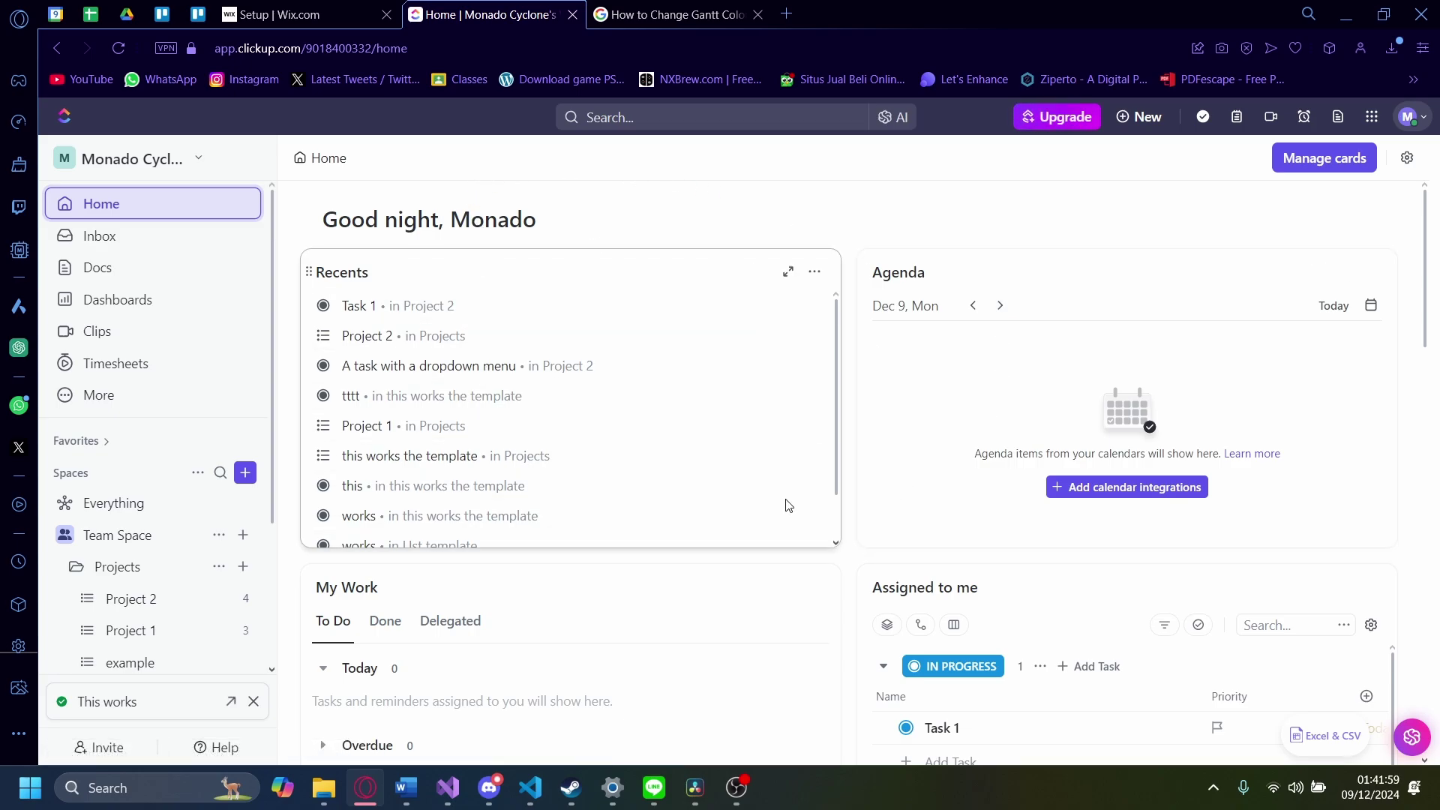
Select Team Space in the sidebar to load its Gantt timeline of Projects and lists.
{"action": "left_click", "coordinate": [170, 533]}
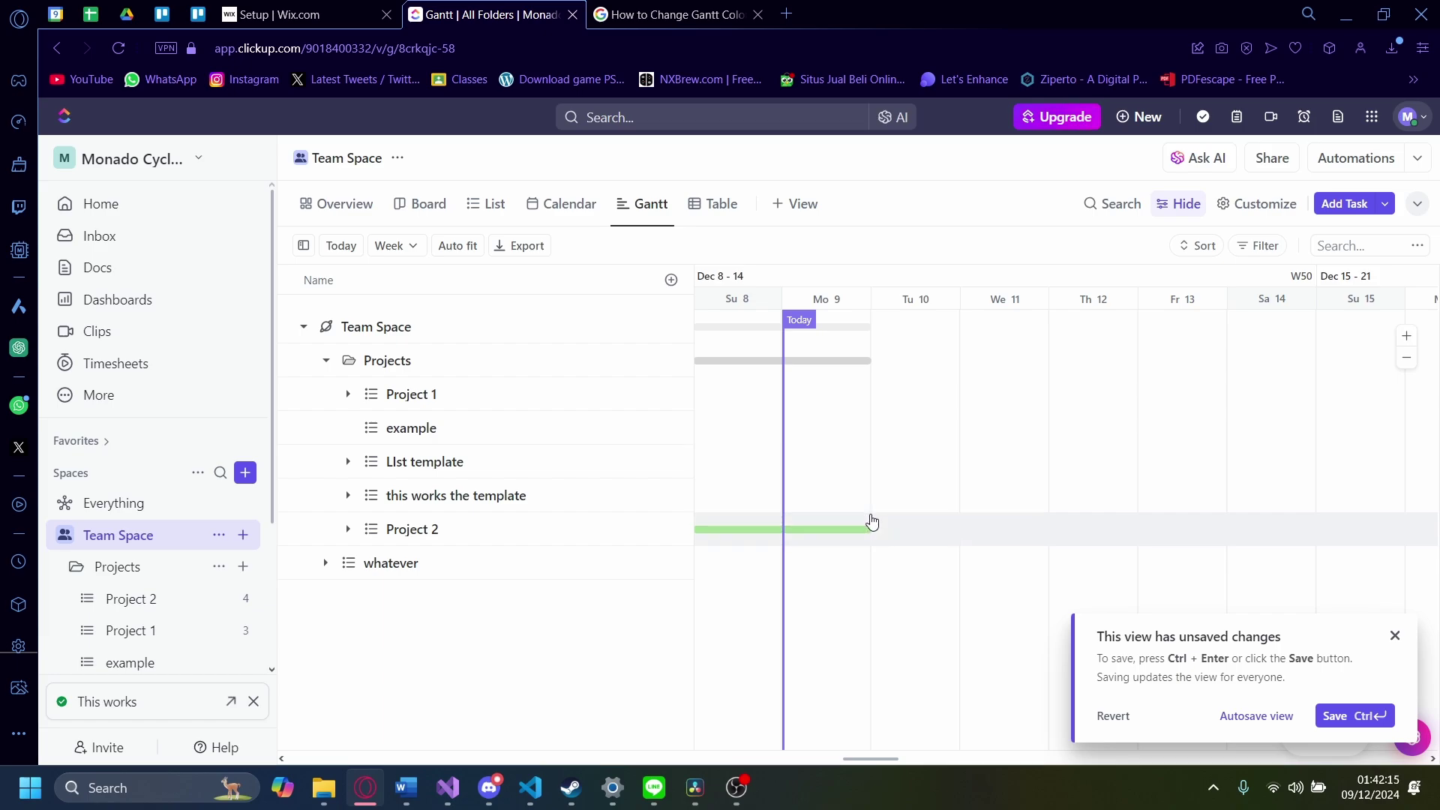
{"action": "mouse_move", "coordinate": [411, 393]}
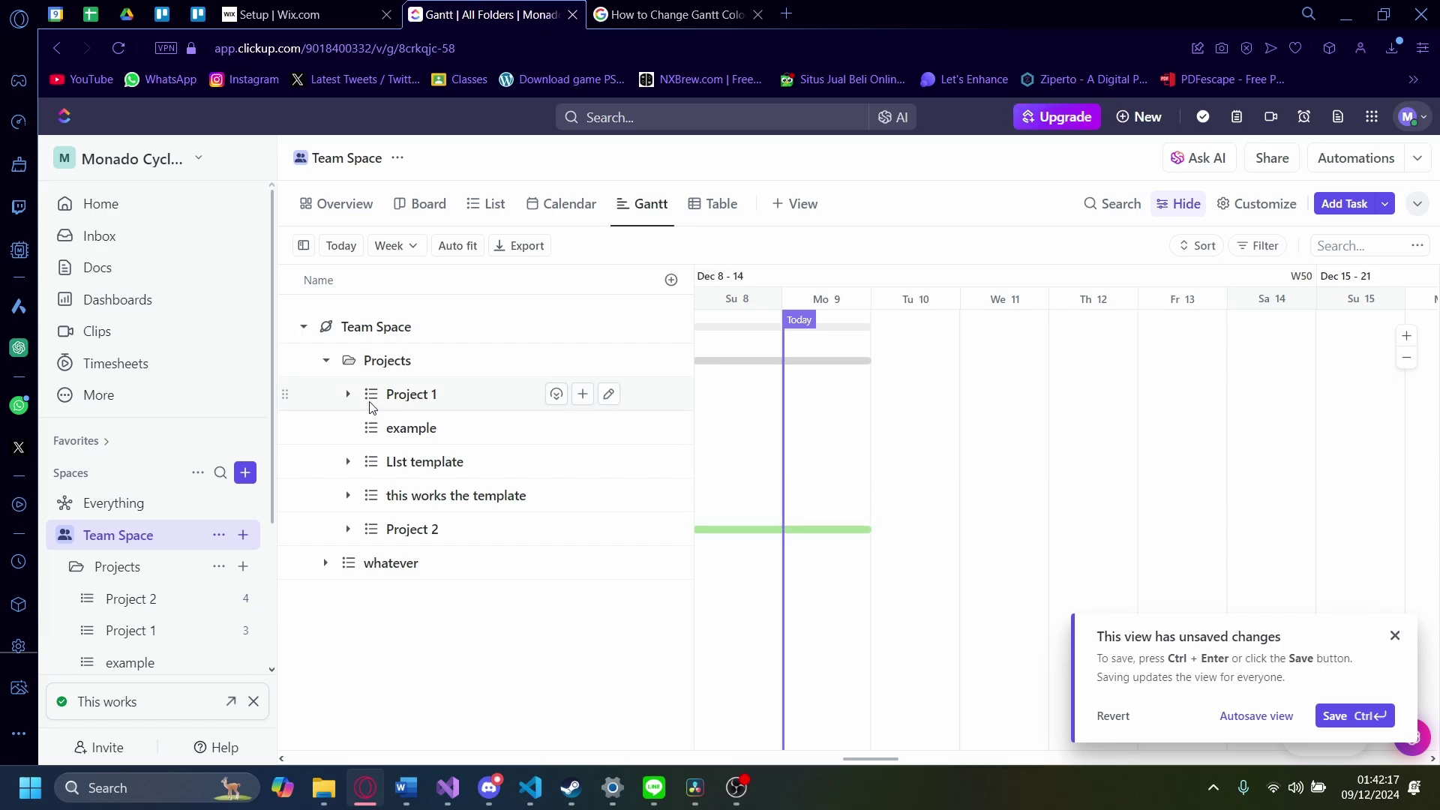
Expand the Projects folder and Project 1 to list Tasks 1–3, with the timeline on today.
{"action": "left_click", "coordinate": [347, 393]}
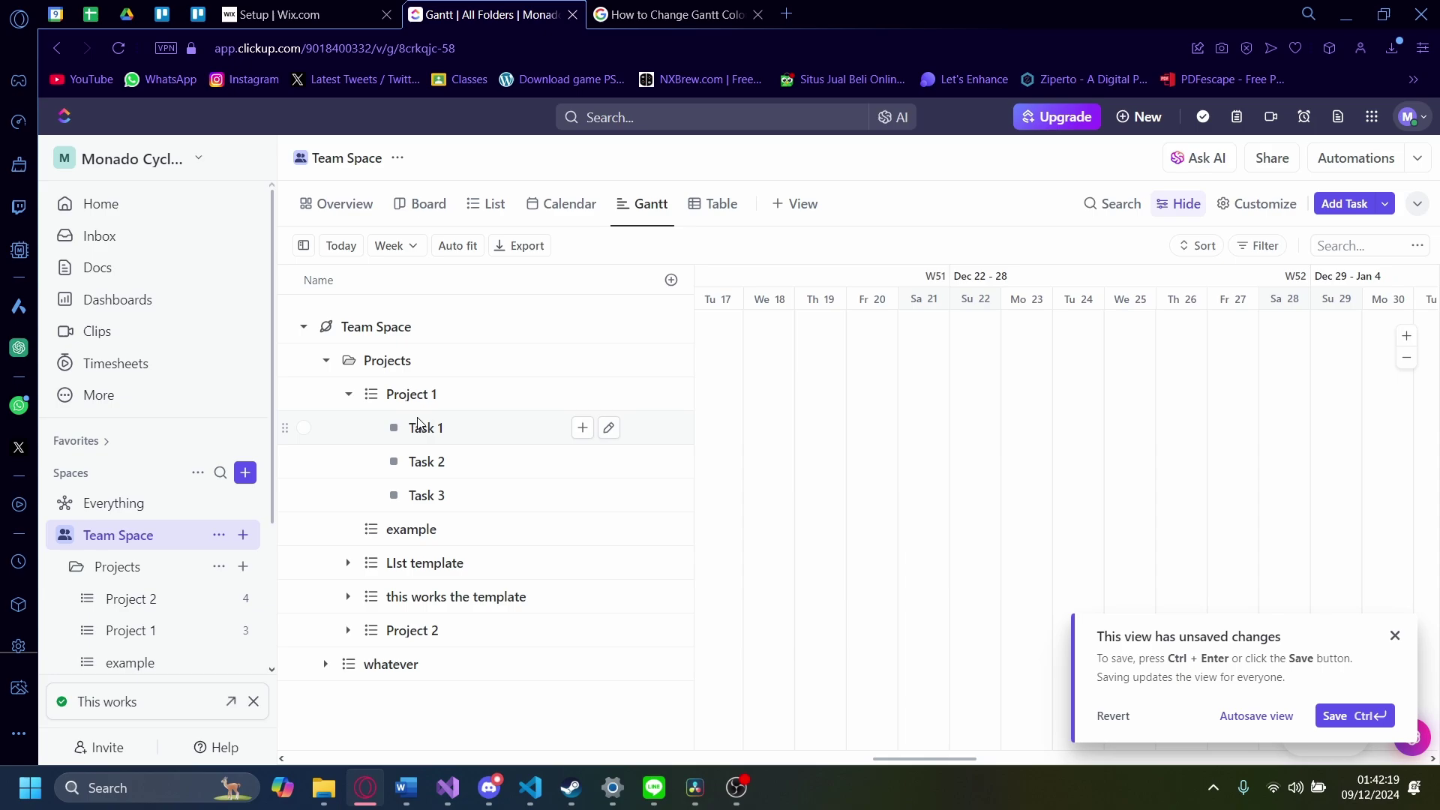
{"action": "left_click", "coordinate": [348, 394]}
{"action": "left_click", "coordinate": [325, 361]}
{"action": "left_click", "coordinate": [325, 360]}
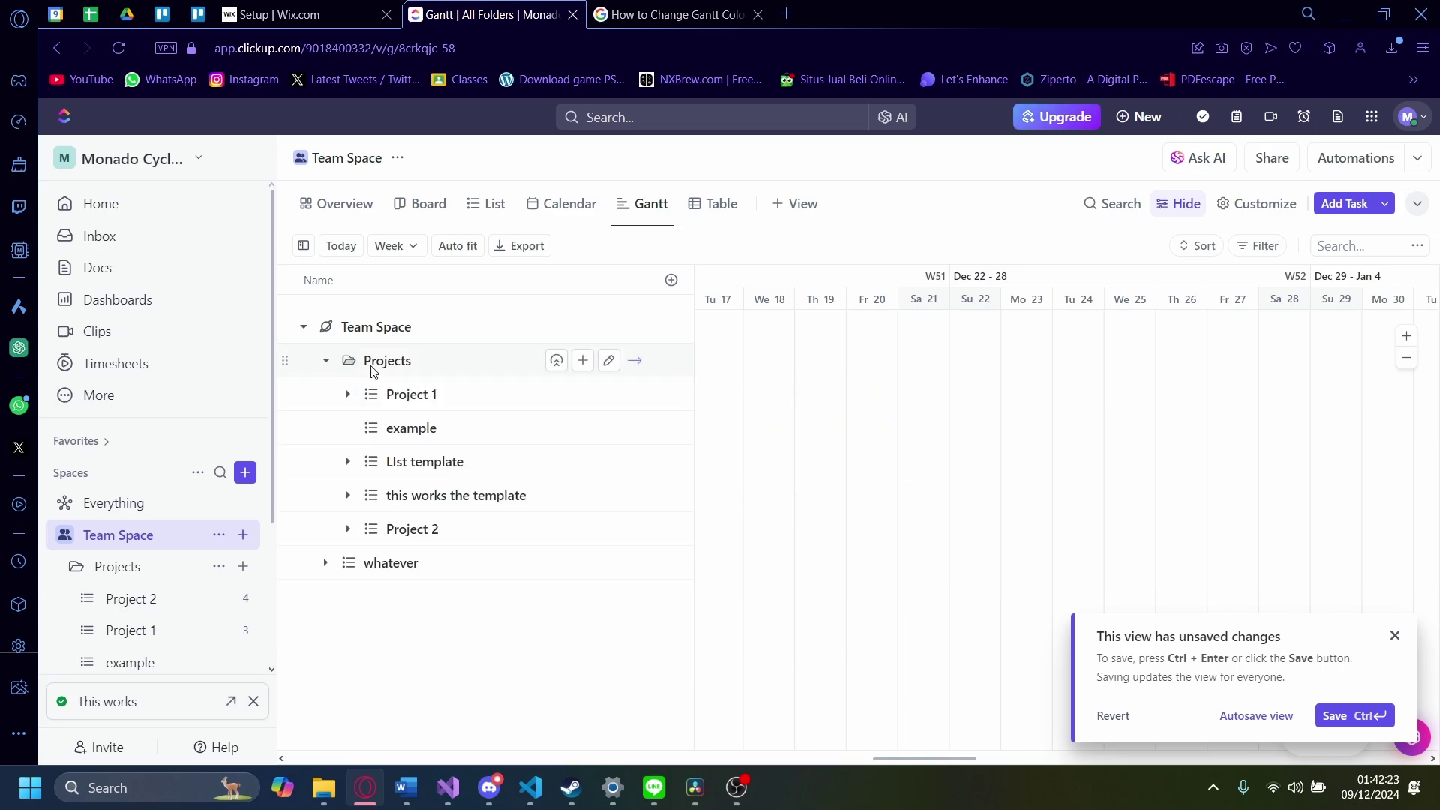
{"action": "left_click", "coordinate": [635, 361]}
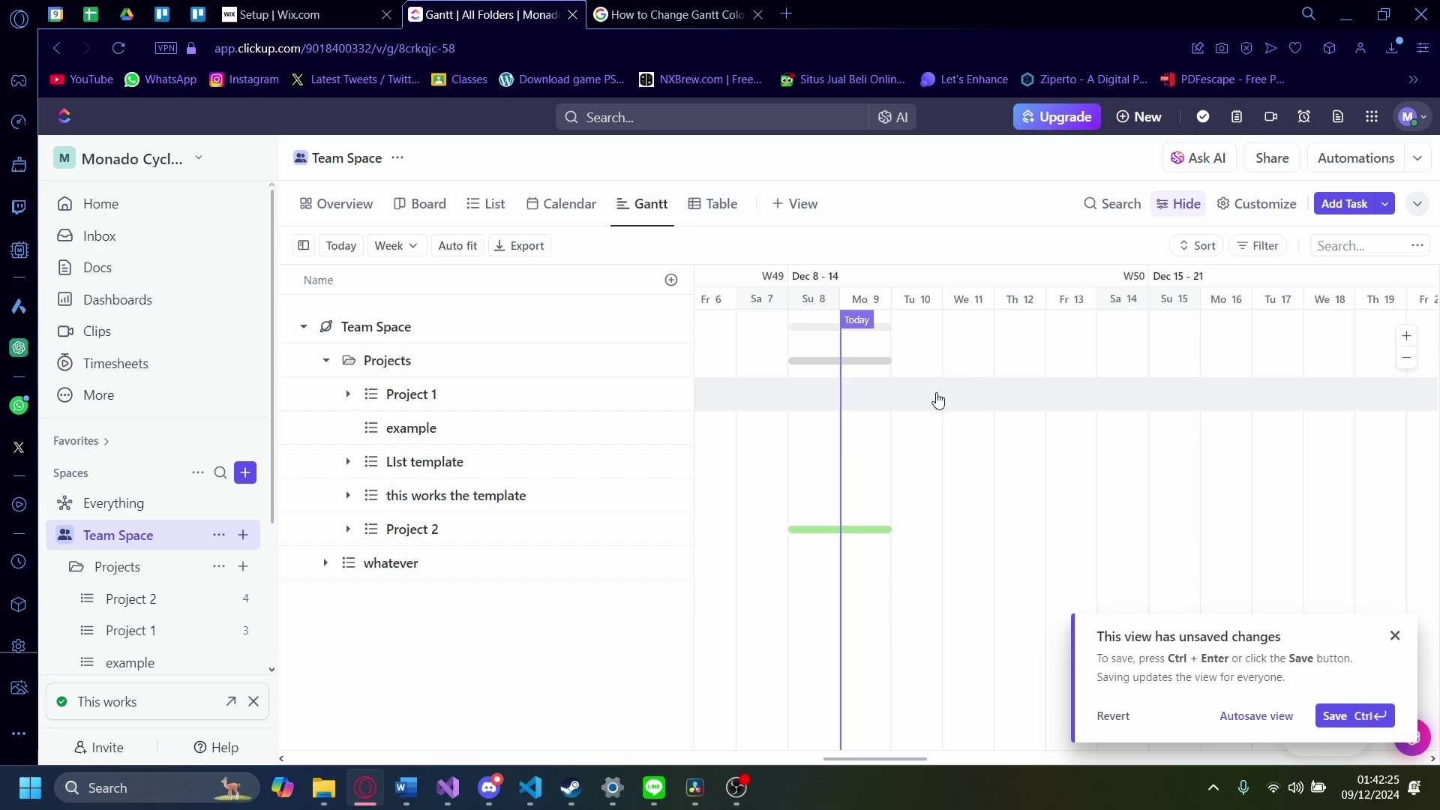
{"action": "left_click", "coordinate": [348, 395]}
Inspect Task 1's details and status choices, then return to the Gantt.
{"action": "left_click", "coordinate": [412, 429]}
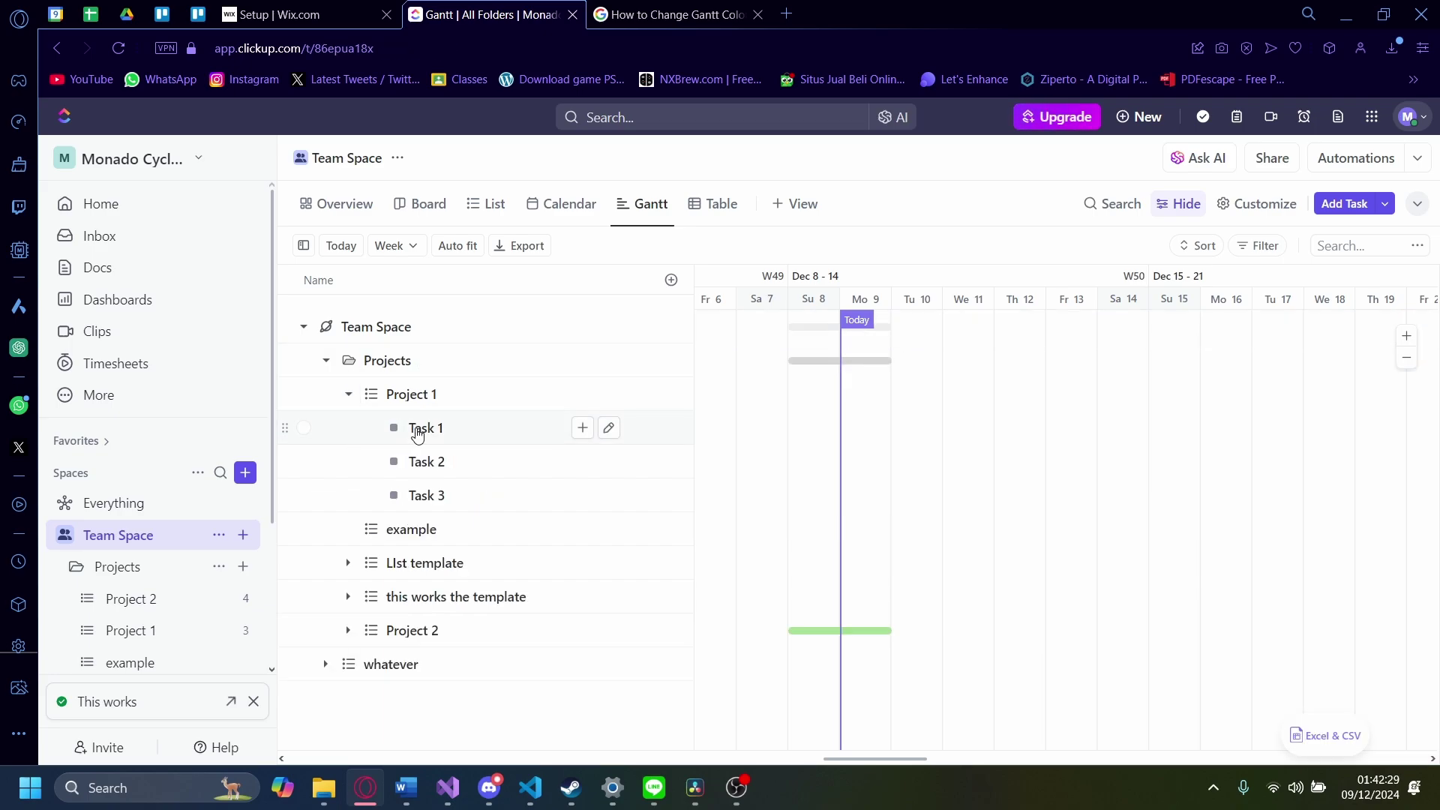
{"action": "left_click", "coordinate": [418, 408]}
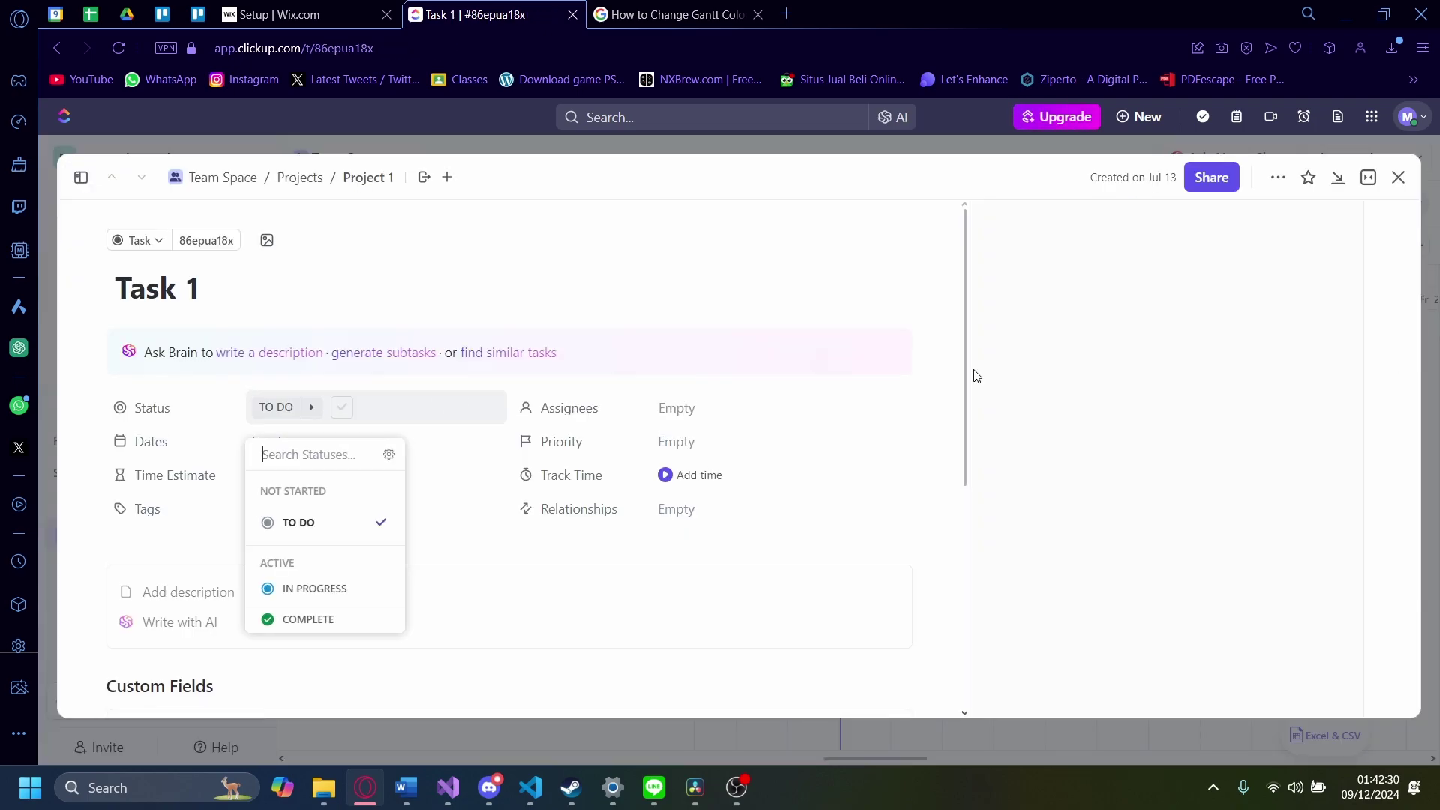
{"action": "left_click", "coordinate": [1398, 178]}
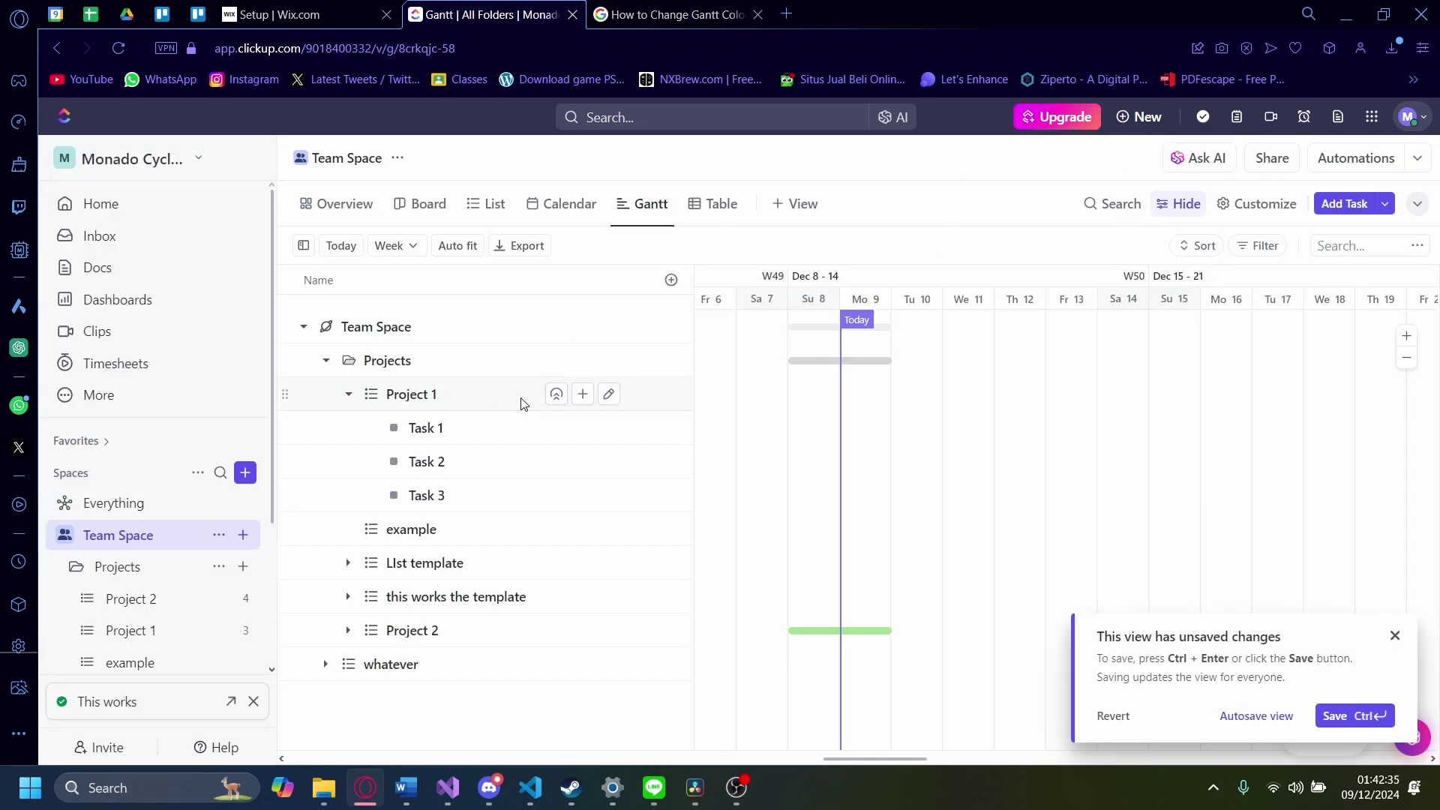
Add a new task named 'uhuh' to Project 1.
{"action": "left_click", "coordinate": [583, 395]}
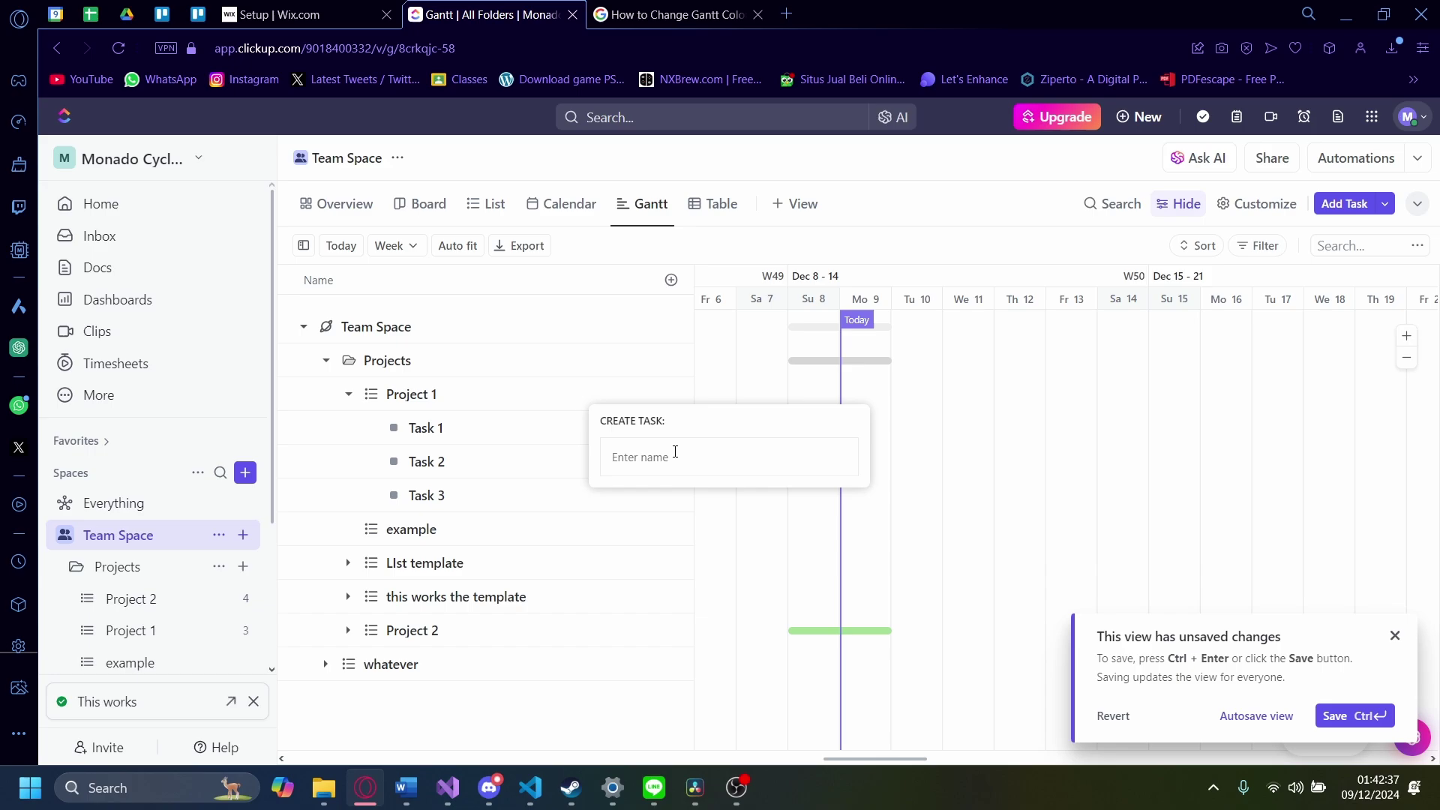
{"action": "type", "text": "uhuh"}
{"action": "key", "text": "Return"}
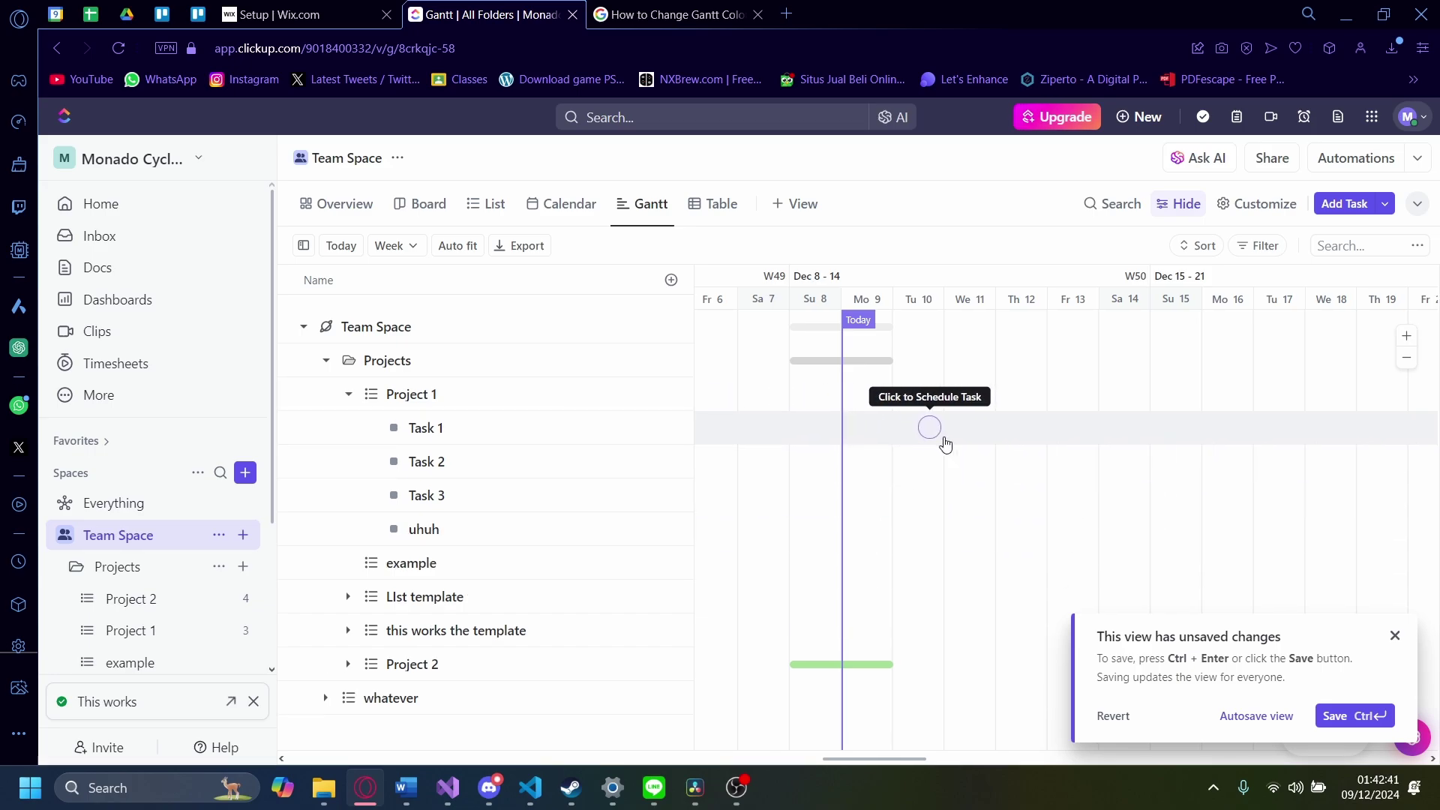
Schedule Task 1 on the timeline so its bar runs yesterday through tomorrow.
{"action": "left_click", "coordinate": [1028, 432]}
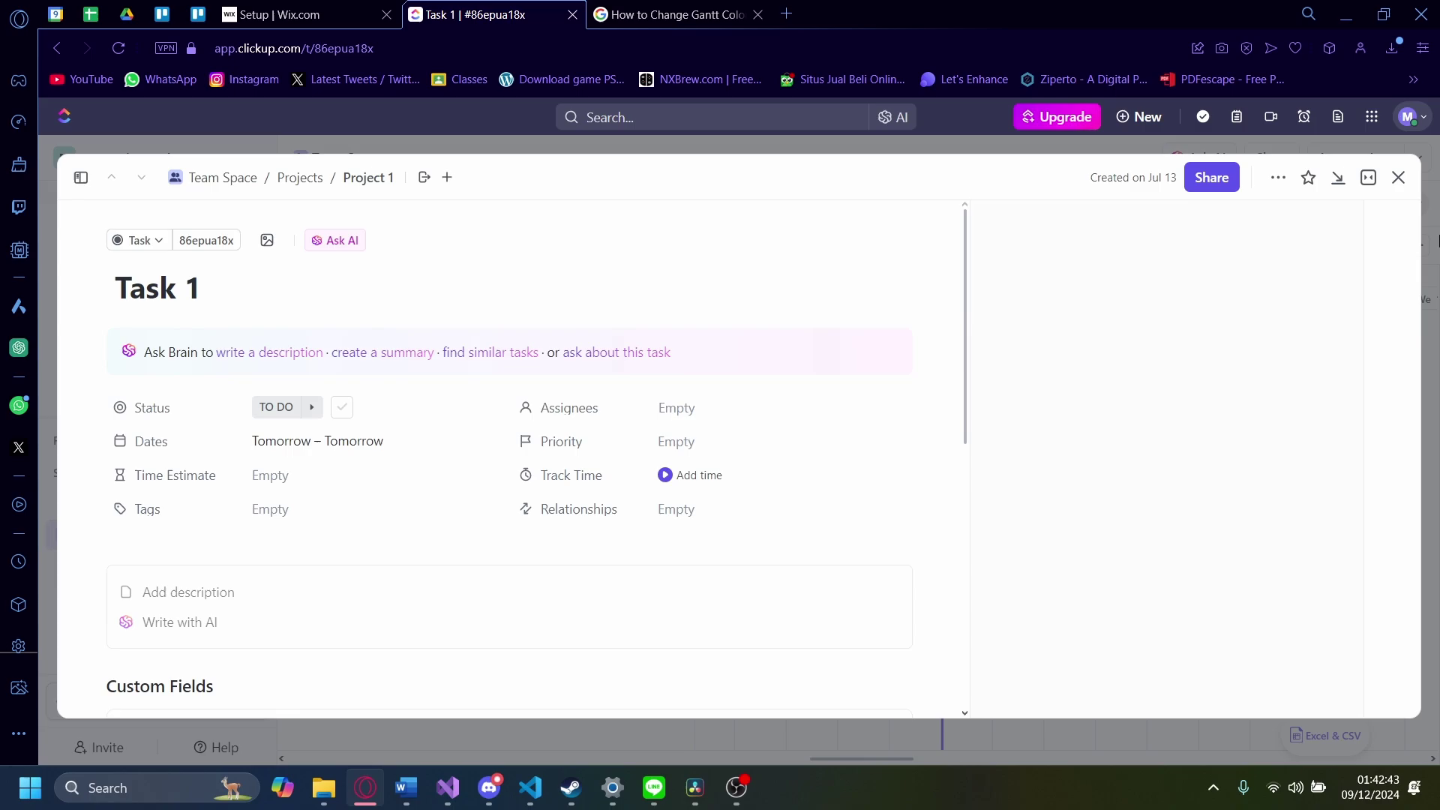
{"action": "left_click", "coordinate": [1400, 176]}
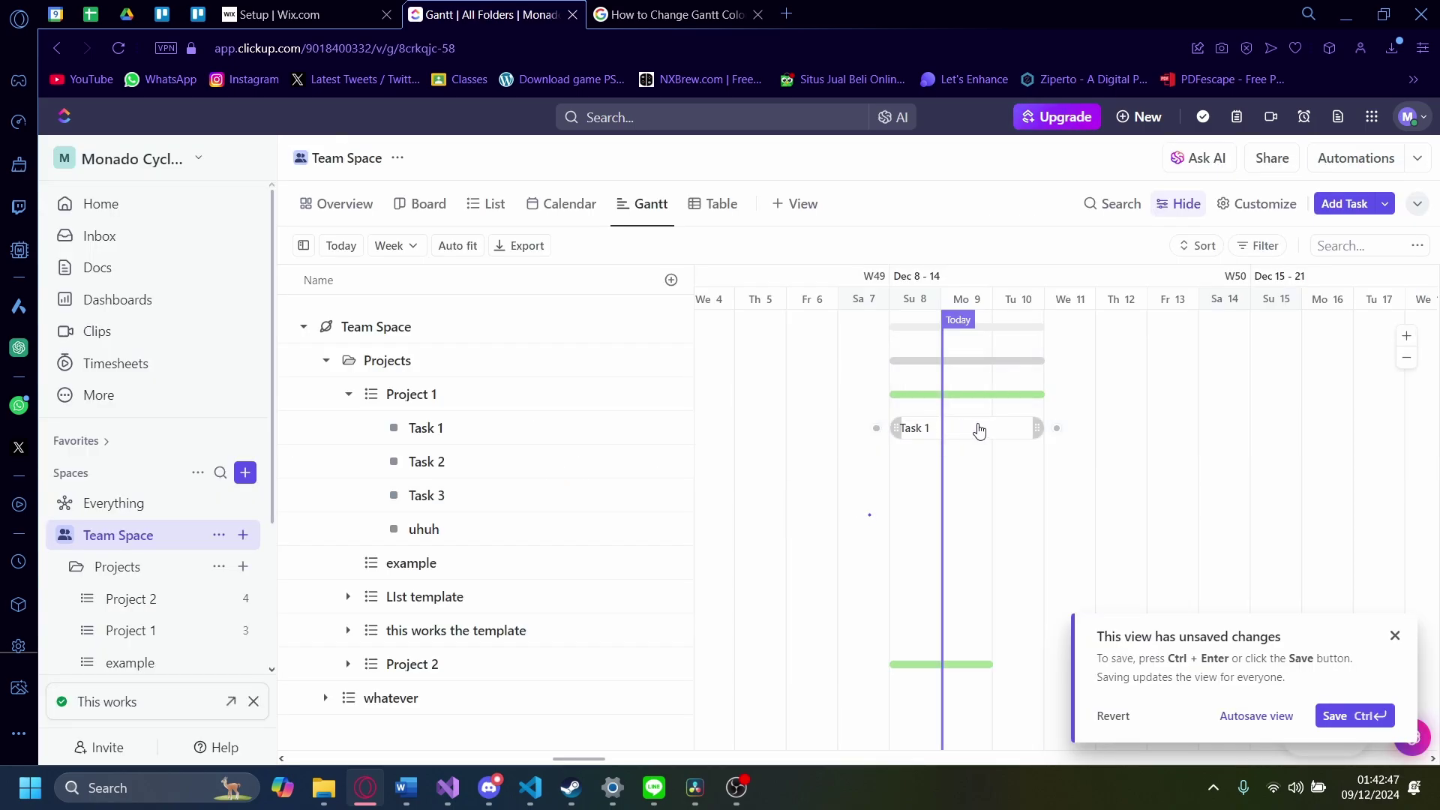
{"action": "scroll", "coordinate": [969, 428], "scroll_direction": "right", "scroll_amount": 5}
{"action": "scroll", "coordinate": [969, 428], "scroll_direction": "left", "scroll_amount": 2}
{"action": "scroll", "coordinate": [969, 432], "scroll_direction": "left", "scroll_amount": 3}
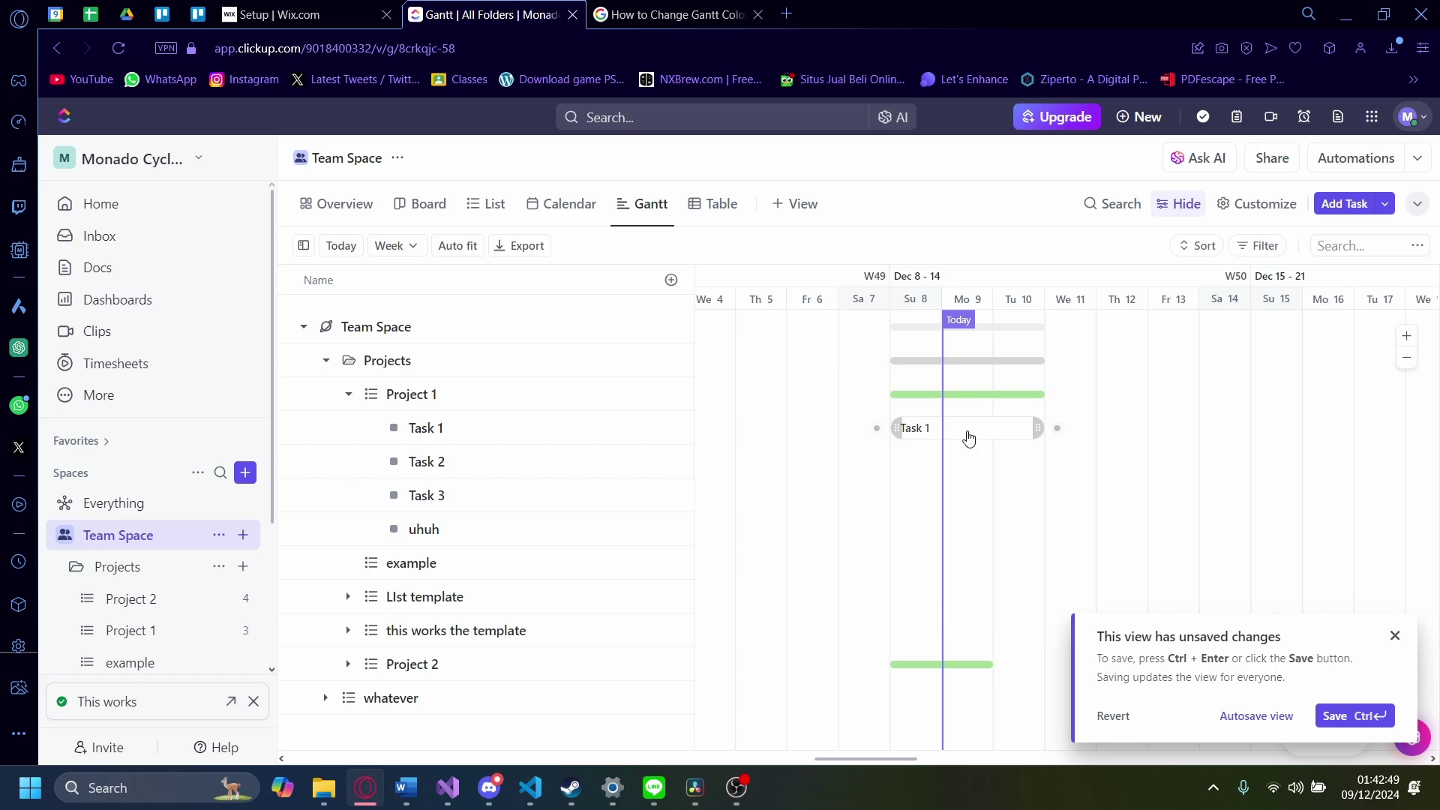
{"action": "left_click", "coordinate": [938, 433]}
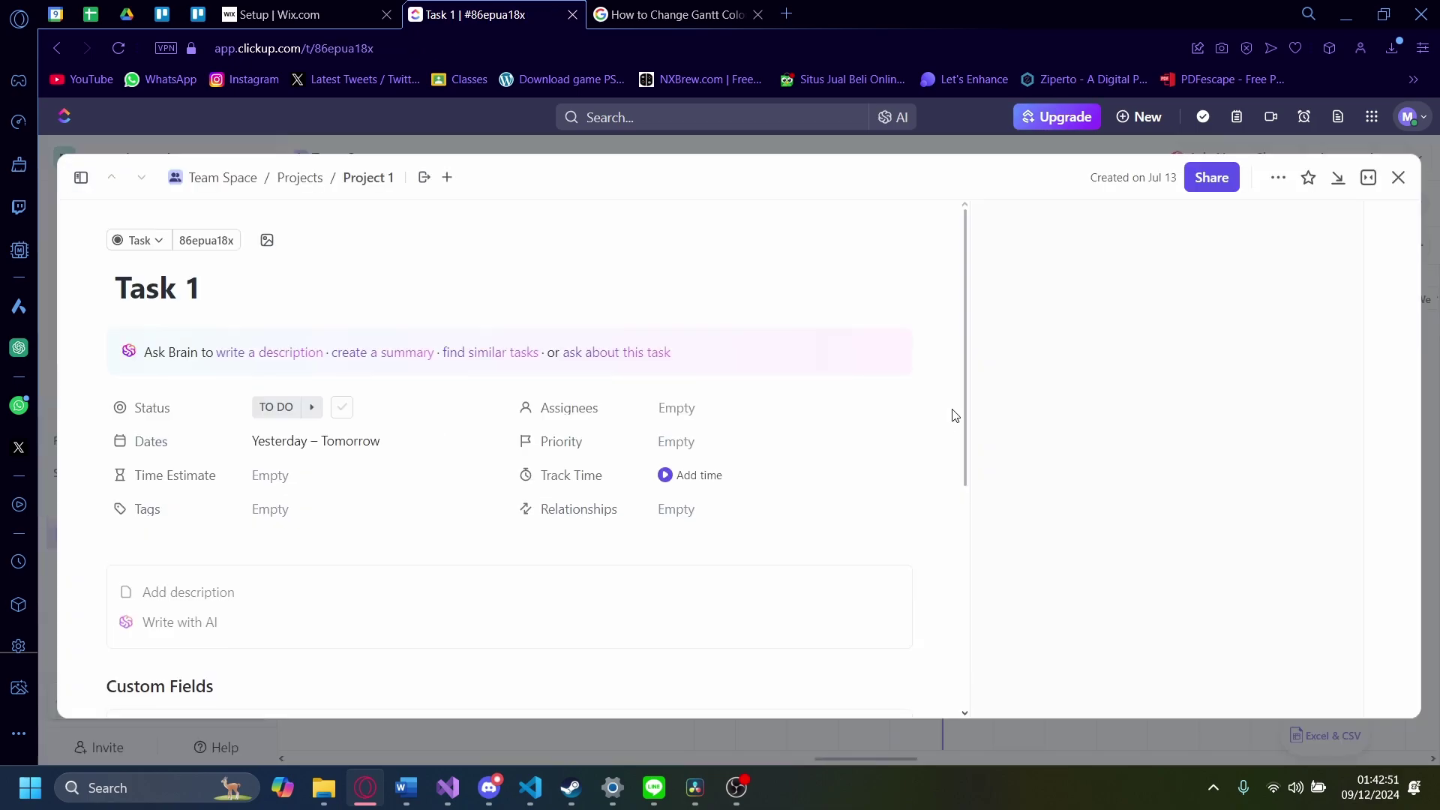
{"action": "left_click", "coordinate": [1399, 179]}
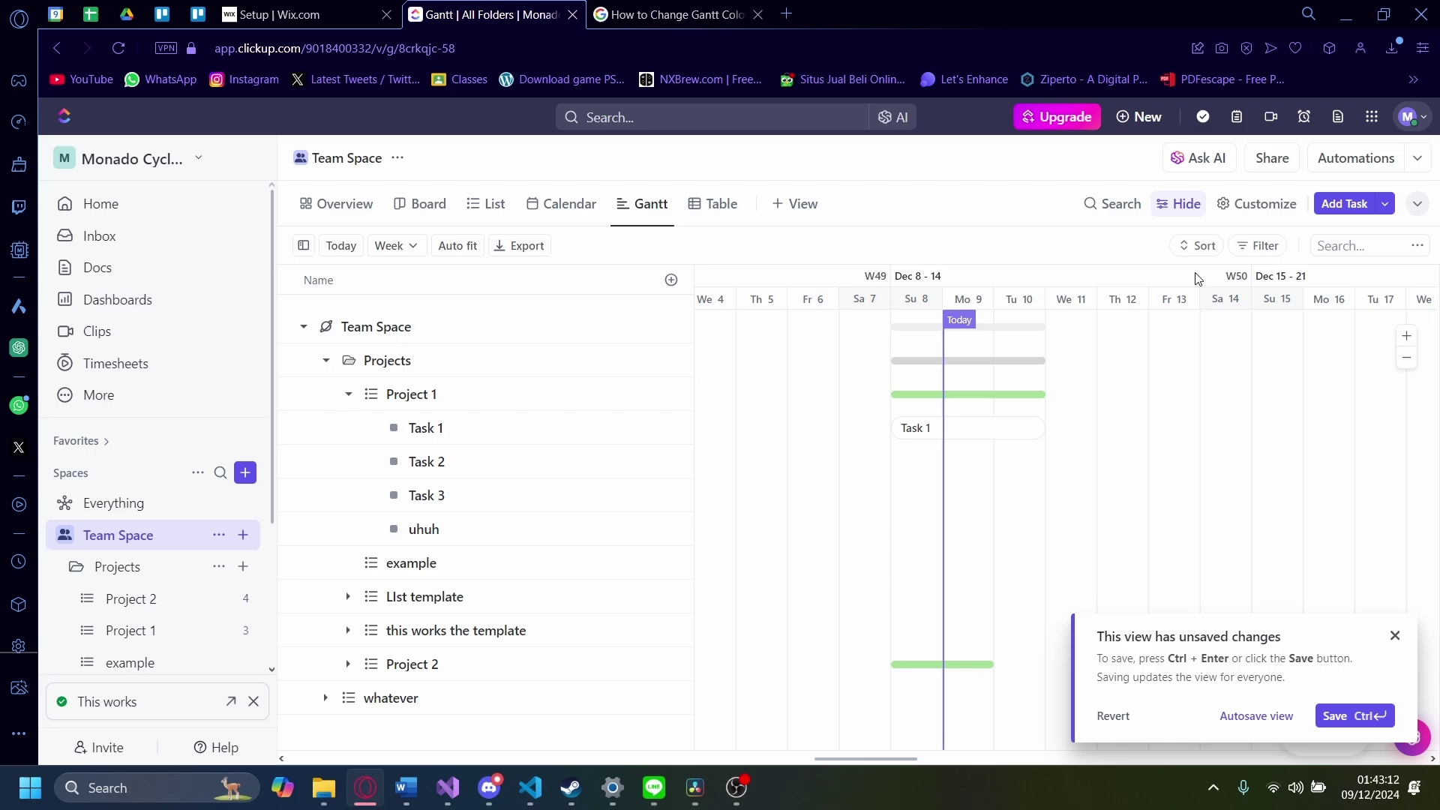
In Customize > Layout options, set Color tasks by to Default.
{"action": "left_click", "coordinate": [1251, 205]}
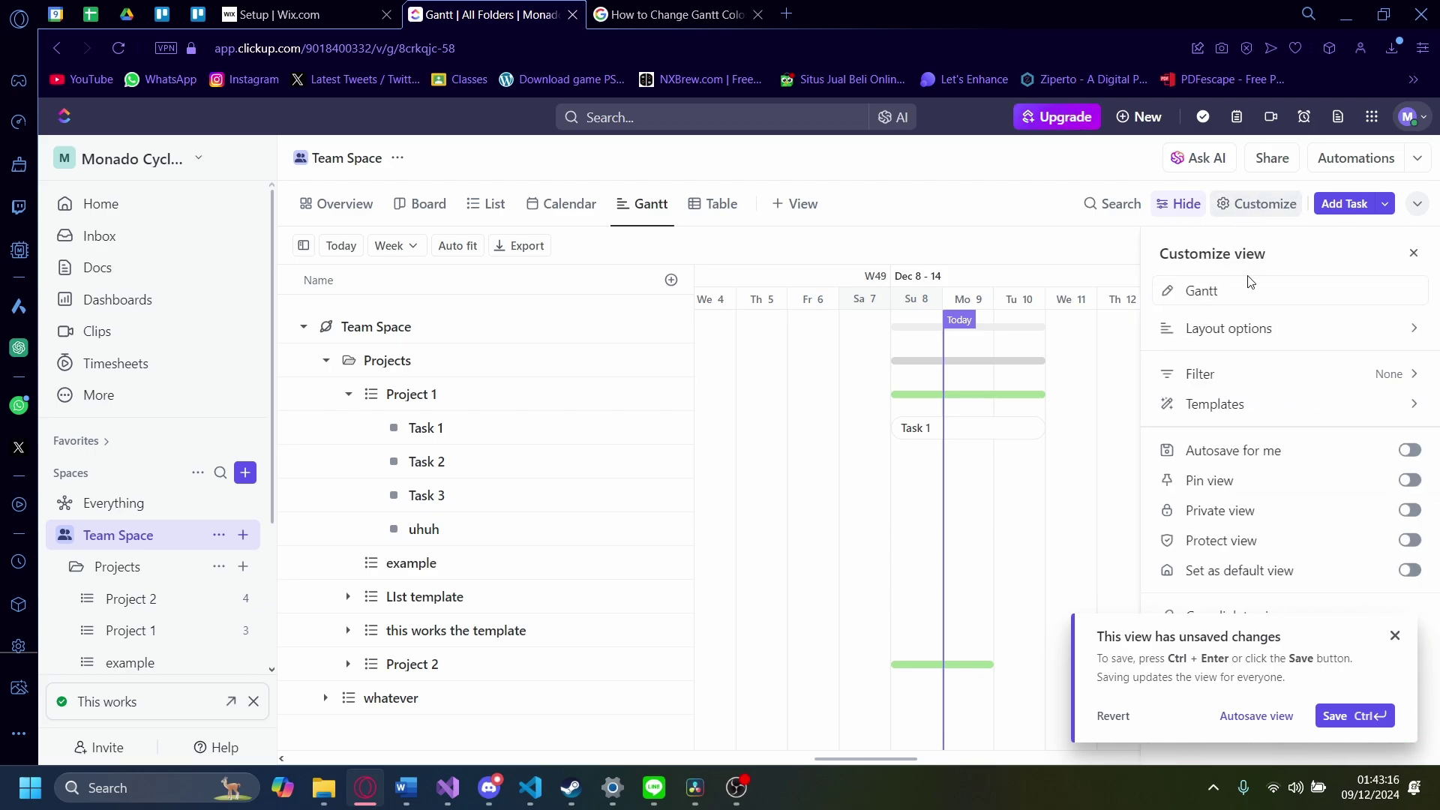
{"action": "left_click", "coordinate": [1395, 636]}
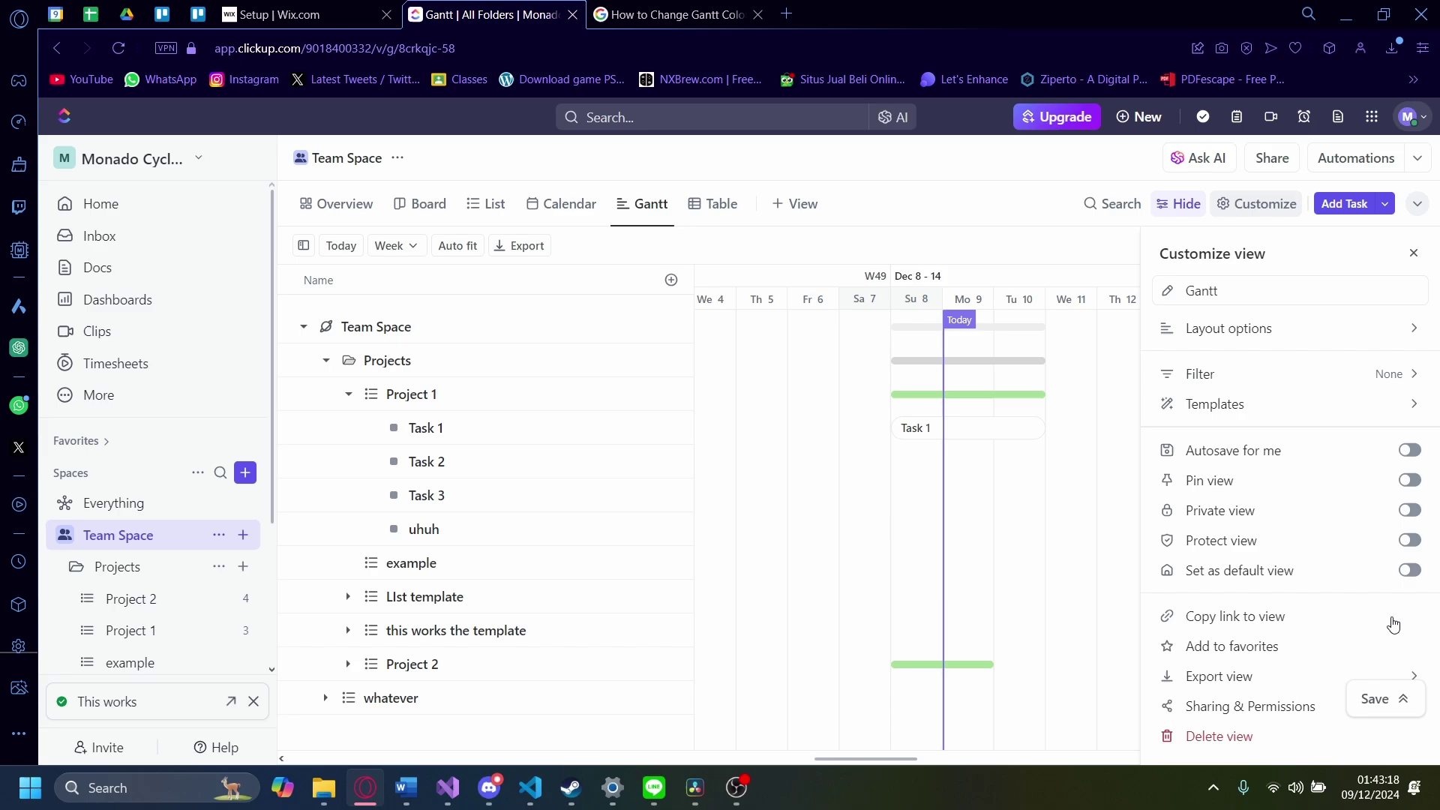
{"action": "left_click", "coordinate": [1311, 333]}
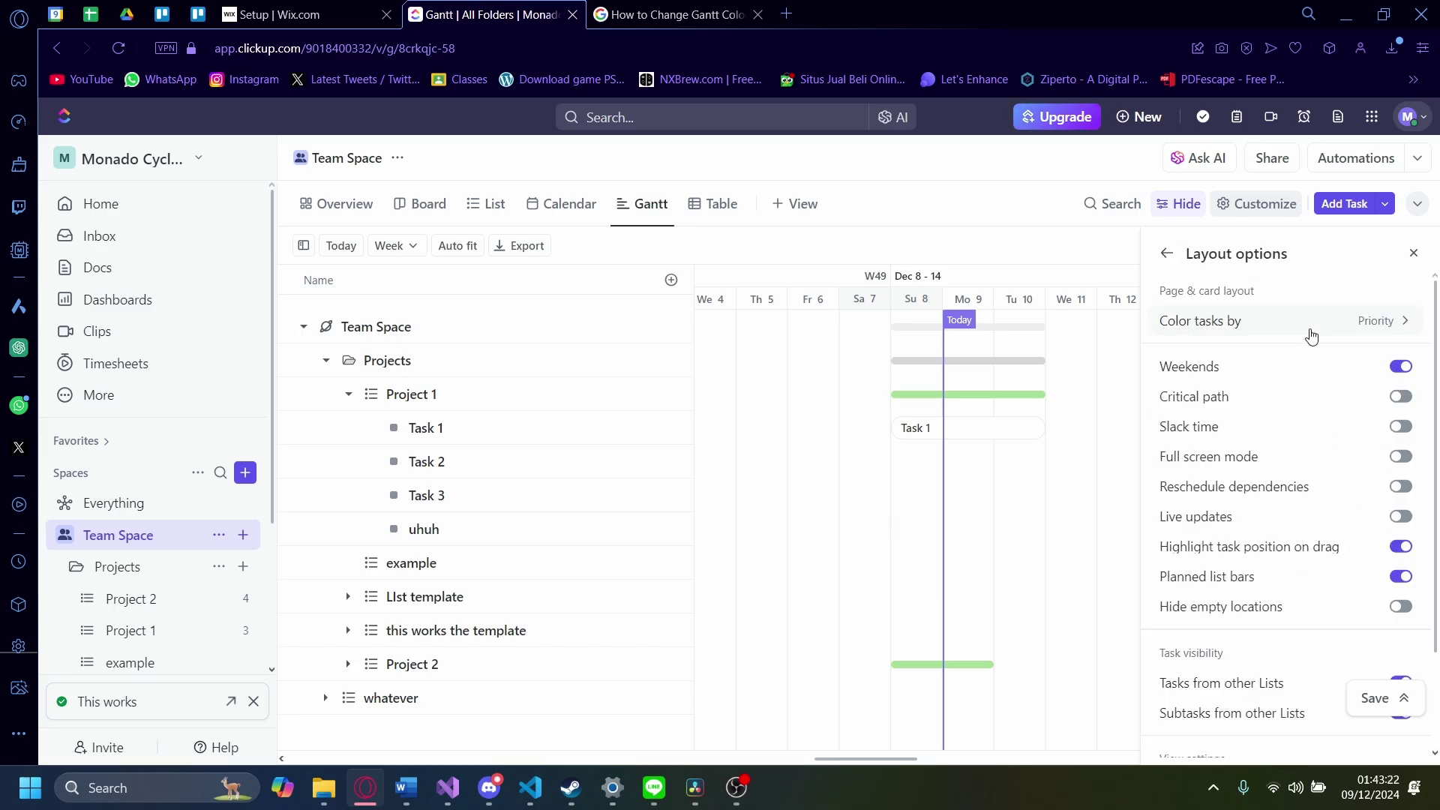
{"action": "left_click", "coordinate": [1311, 336]}
{"action": "left_click", "coordinate": [1319, 390]}
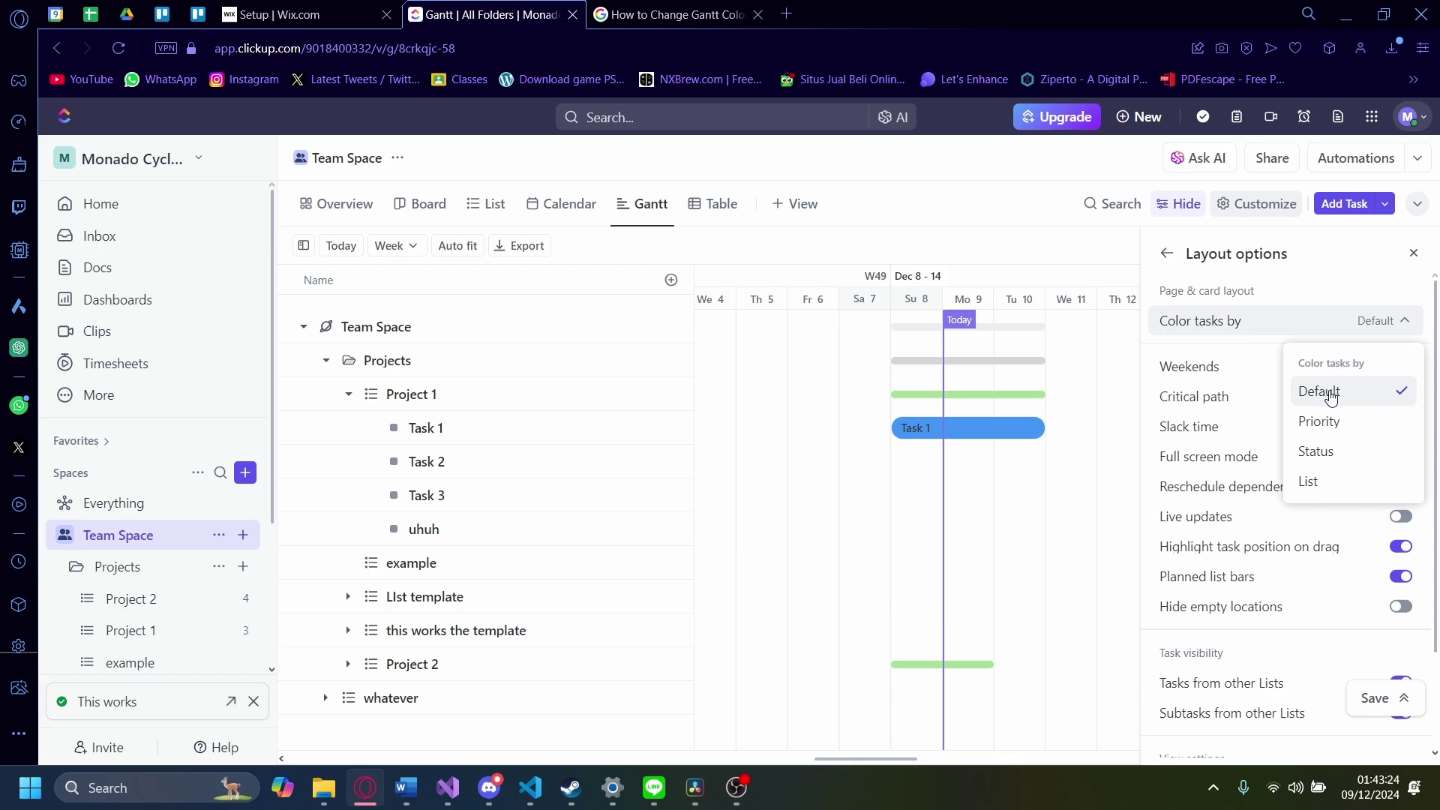
Try colouring bars by priority, status and list, then return to Default and close the panel.
{"action": "left_click", "coordinate": [1294, 336]}
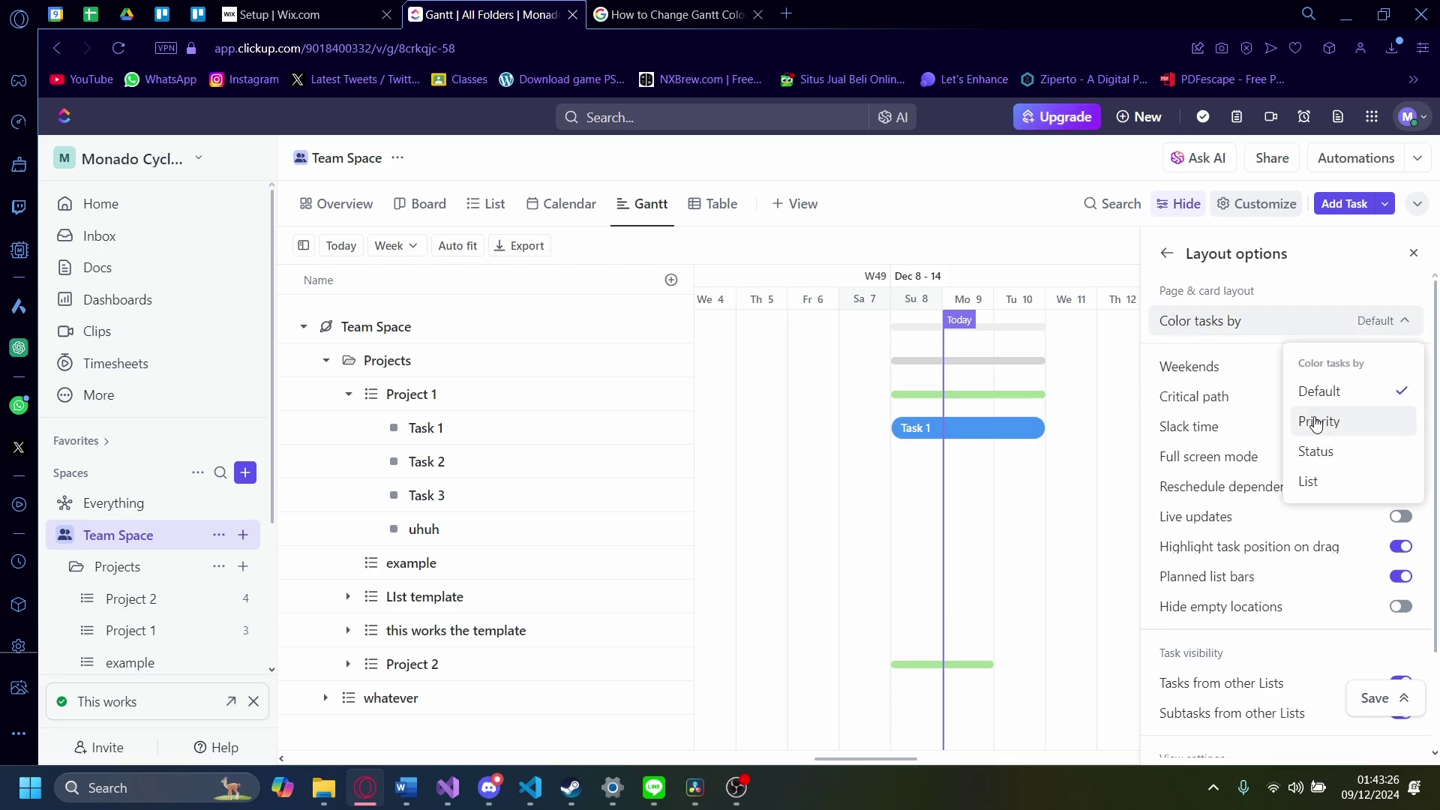
{"action": "left_click", "coordinate": [1312, 418]}
{"action": "left_click", "coordinate": [1302, 334]}
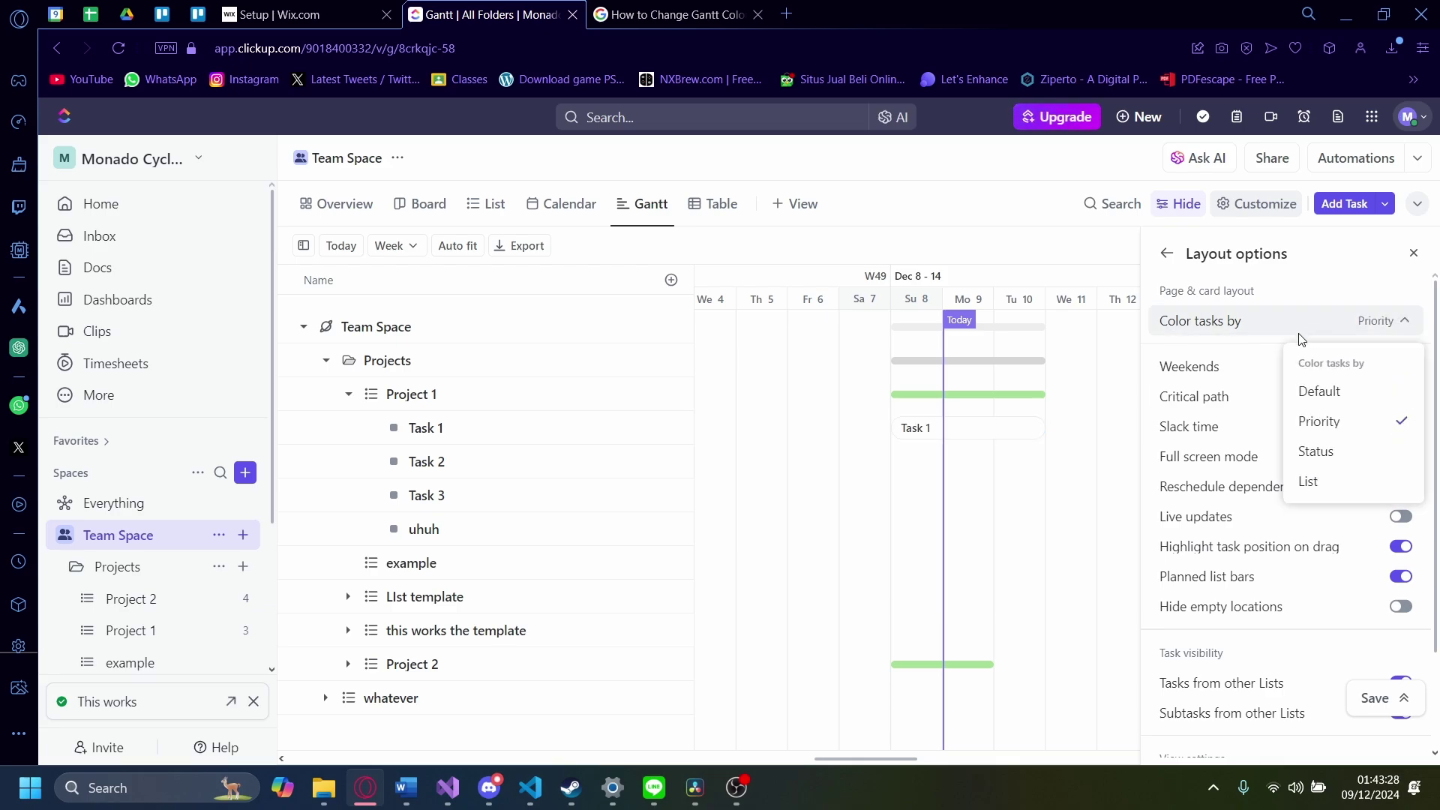
{"action": "left_click", "coordinate": [1317, 450]}
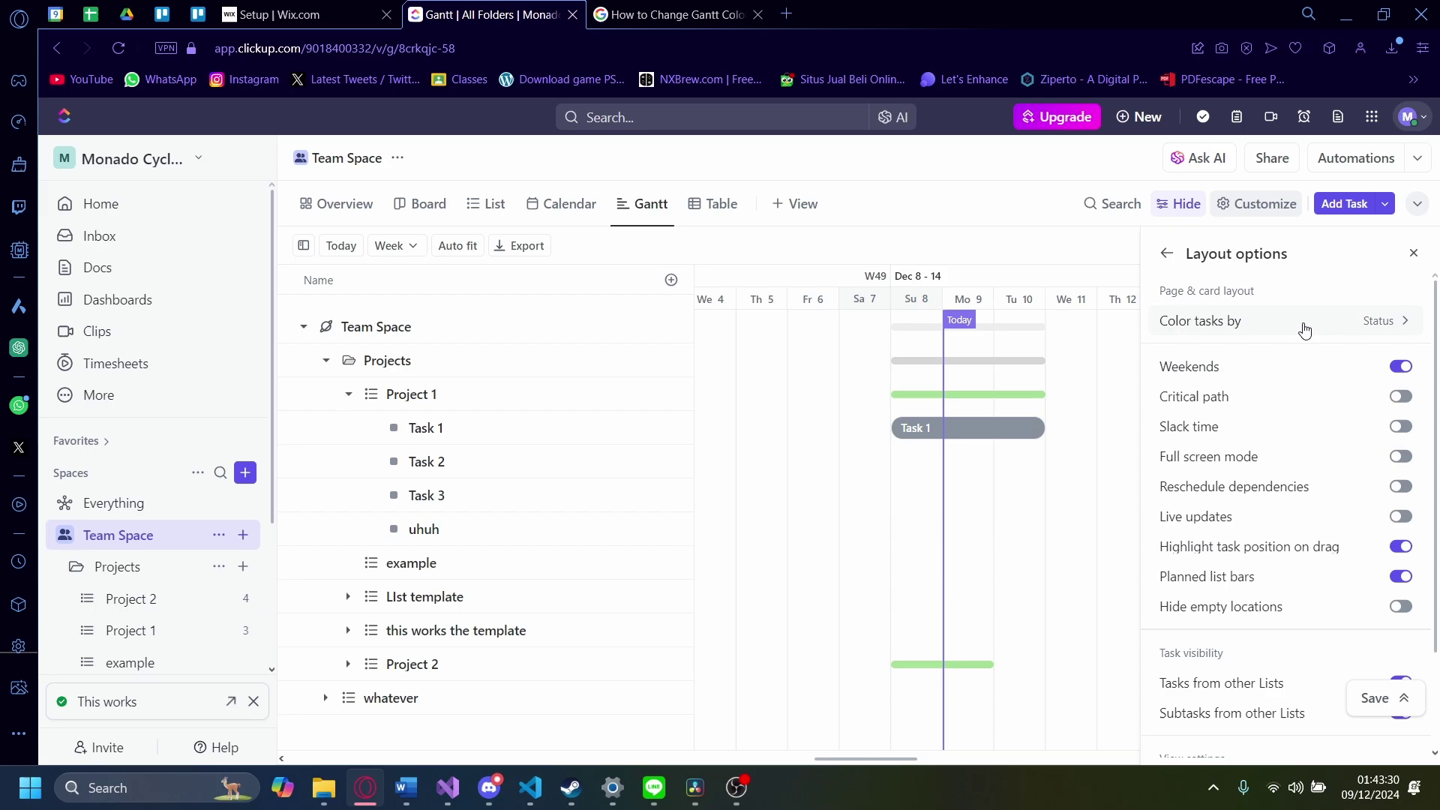
{"action": "left_click", "coordinate": [1304, 331]}
{"action": "left_click", "coordinate": [1303, 481]}
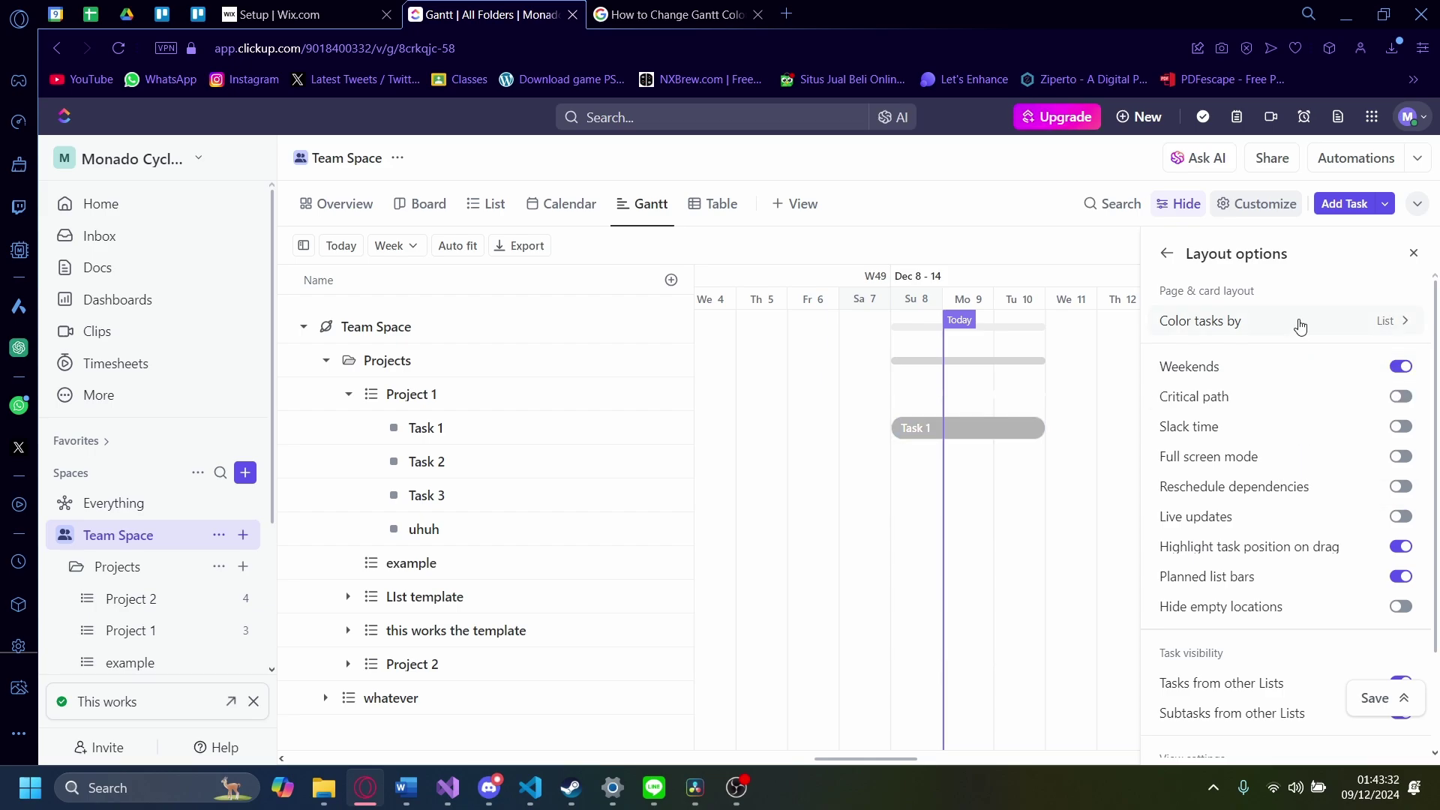
{"action": "left_click", "coordinate": [1300, 326]}
{"action": "left_click", "coordinate": [1318, 383]}
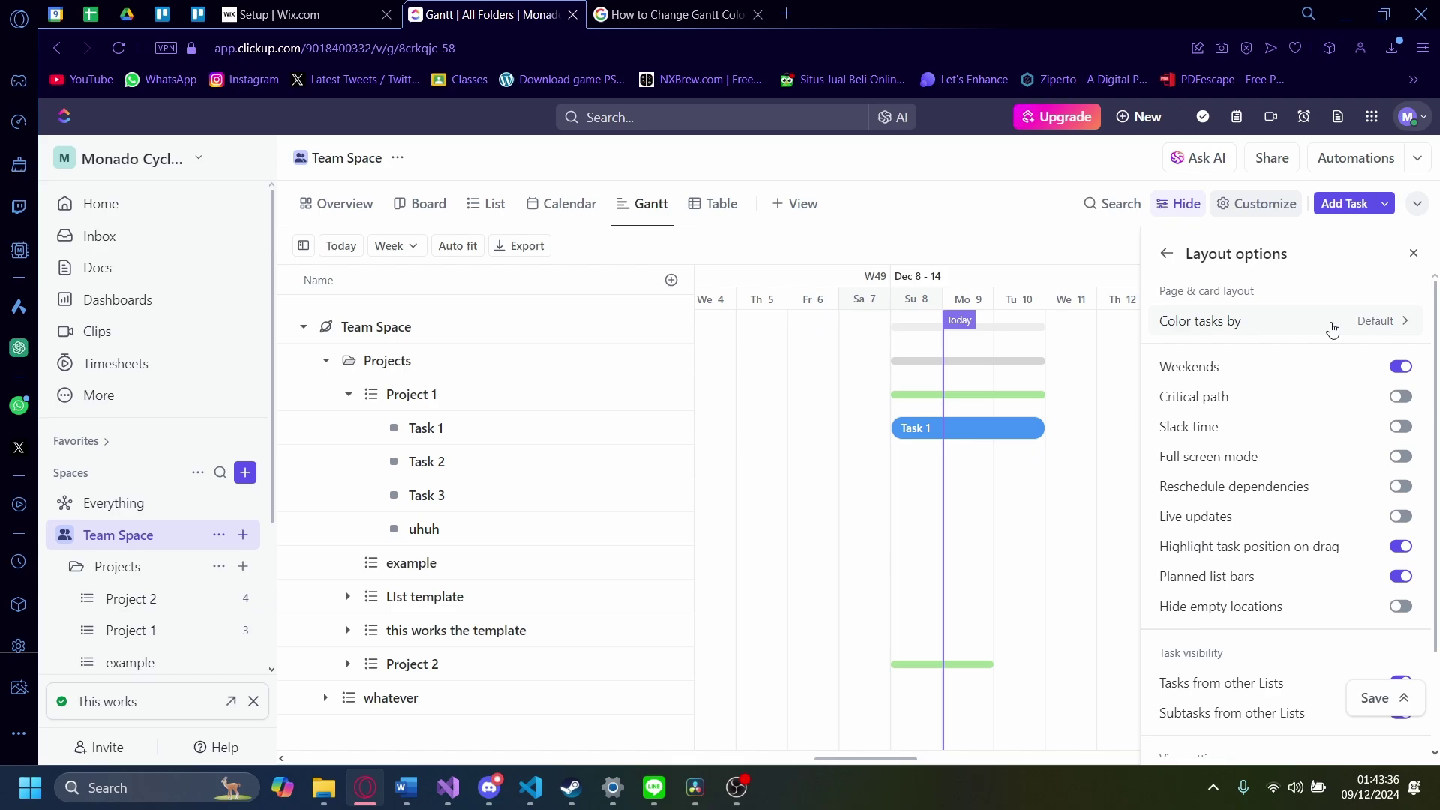
{"action": "left_click", "coordinate": [1413, 251]}
{"action": "mouse_move", "coordinate": [843, 495]}
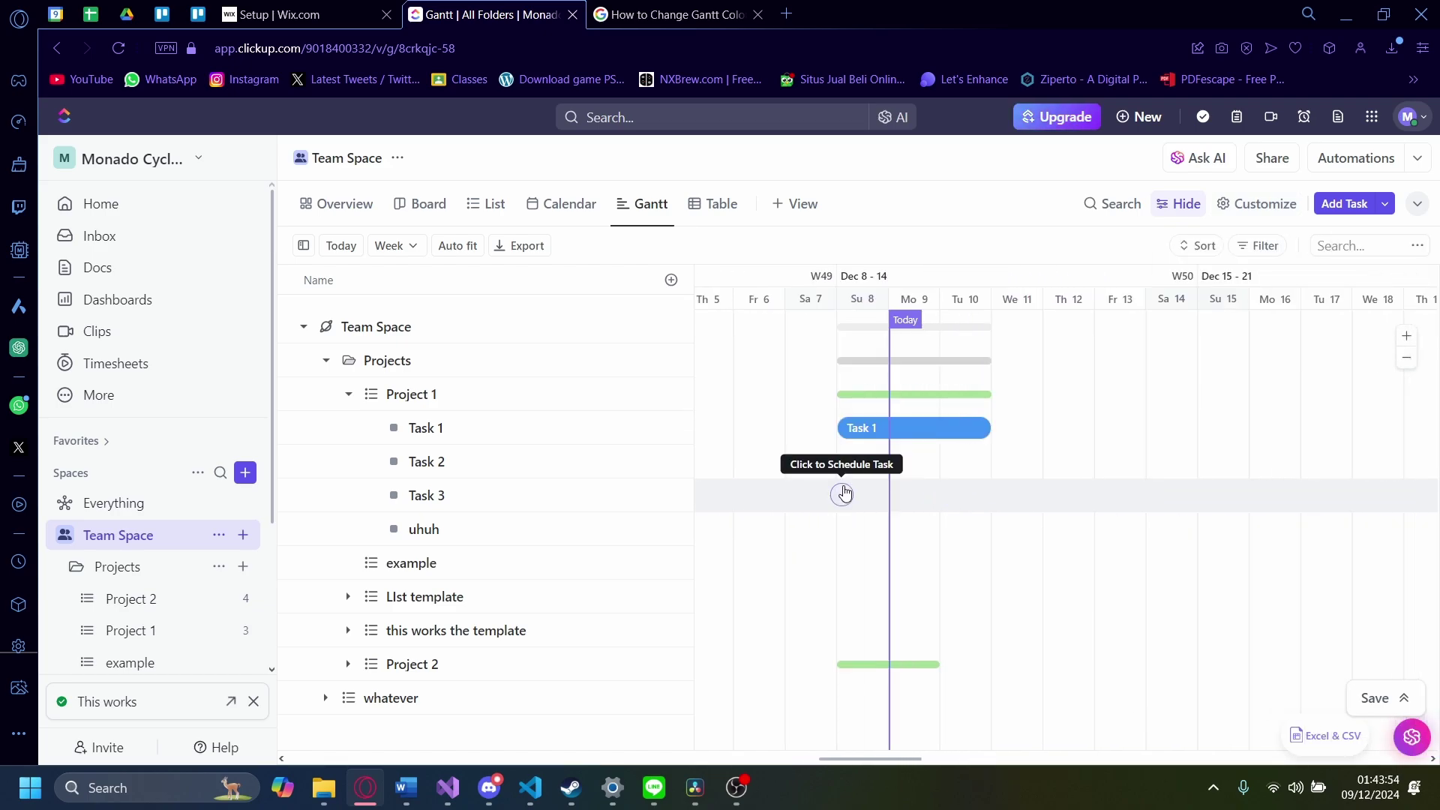
Schedule Task 3 from Sunday 8 to Wednesday 11 and set Task 1's priority to Normal.
{"action": "left_click", "coordinate": [863, 495]}
{"action": "left_click_drag", "start_coordinate": [886, 495], "coordinate": [1042, 495]}
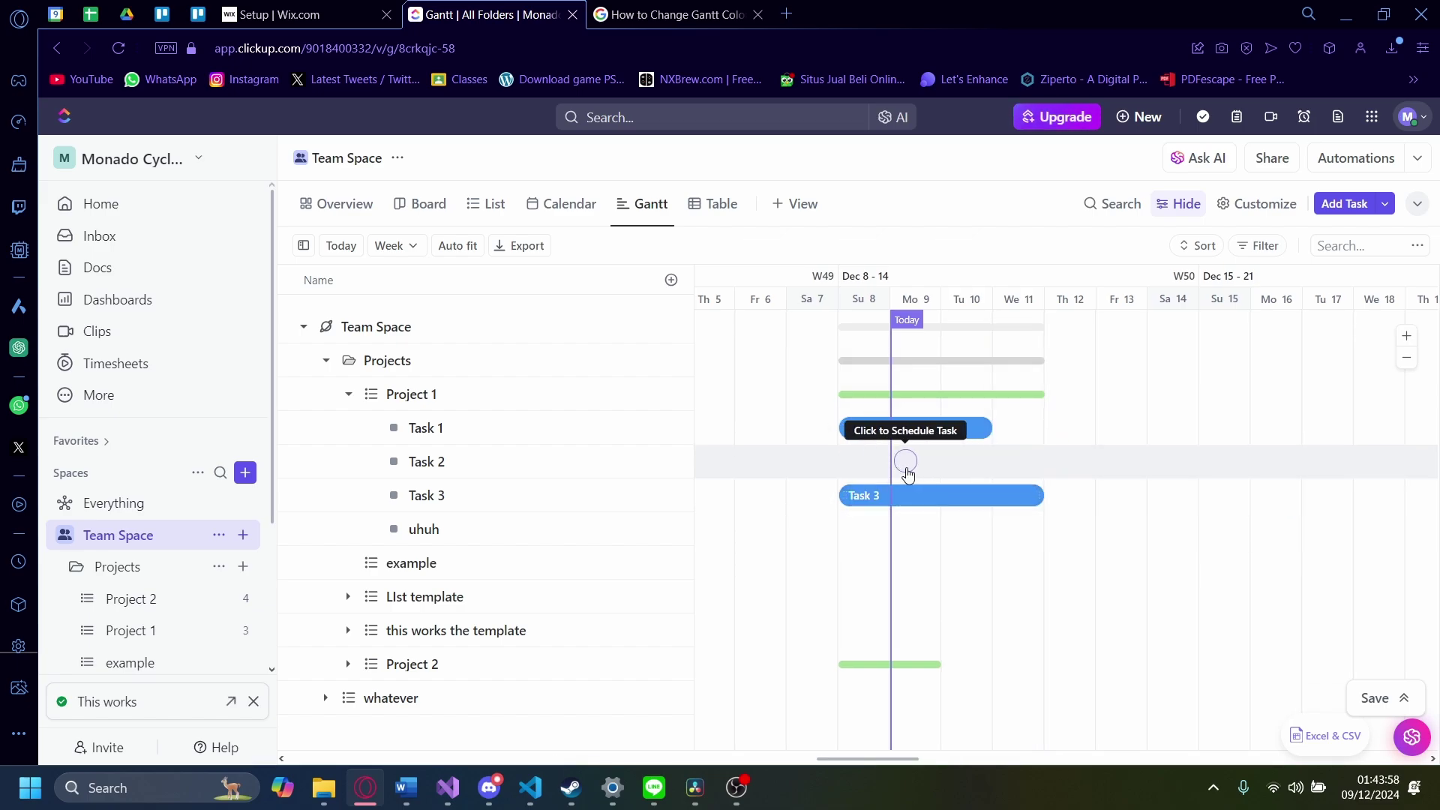
{"action": "mouse_move", "coordinate": [913, 428]}
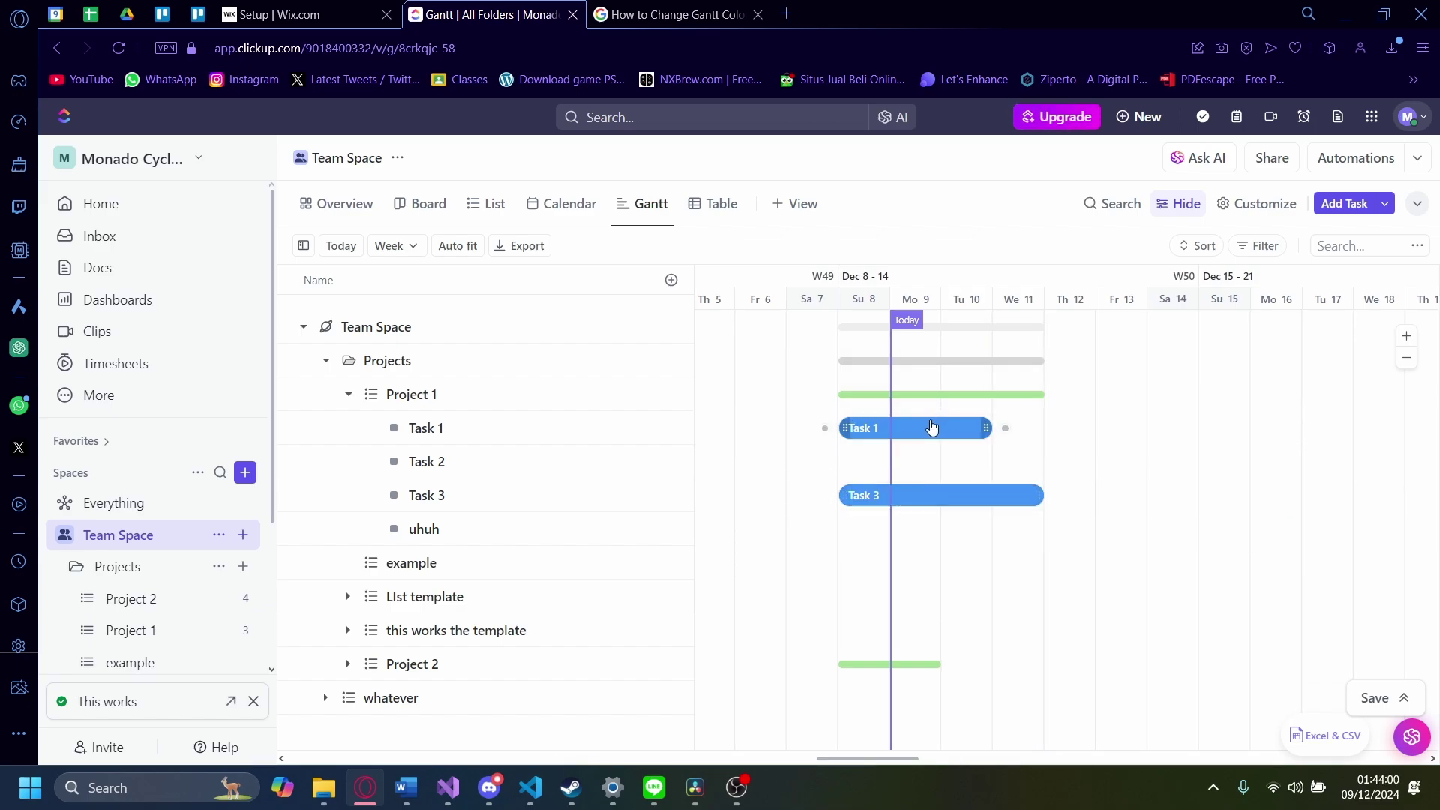
{"action": "left_click", "coordinate": [942, 434]}
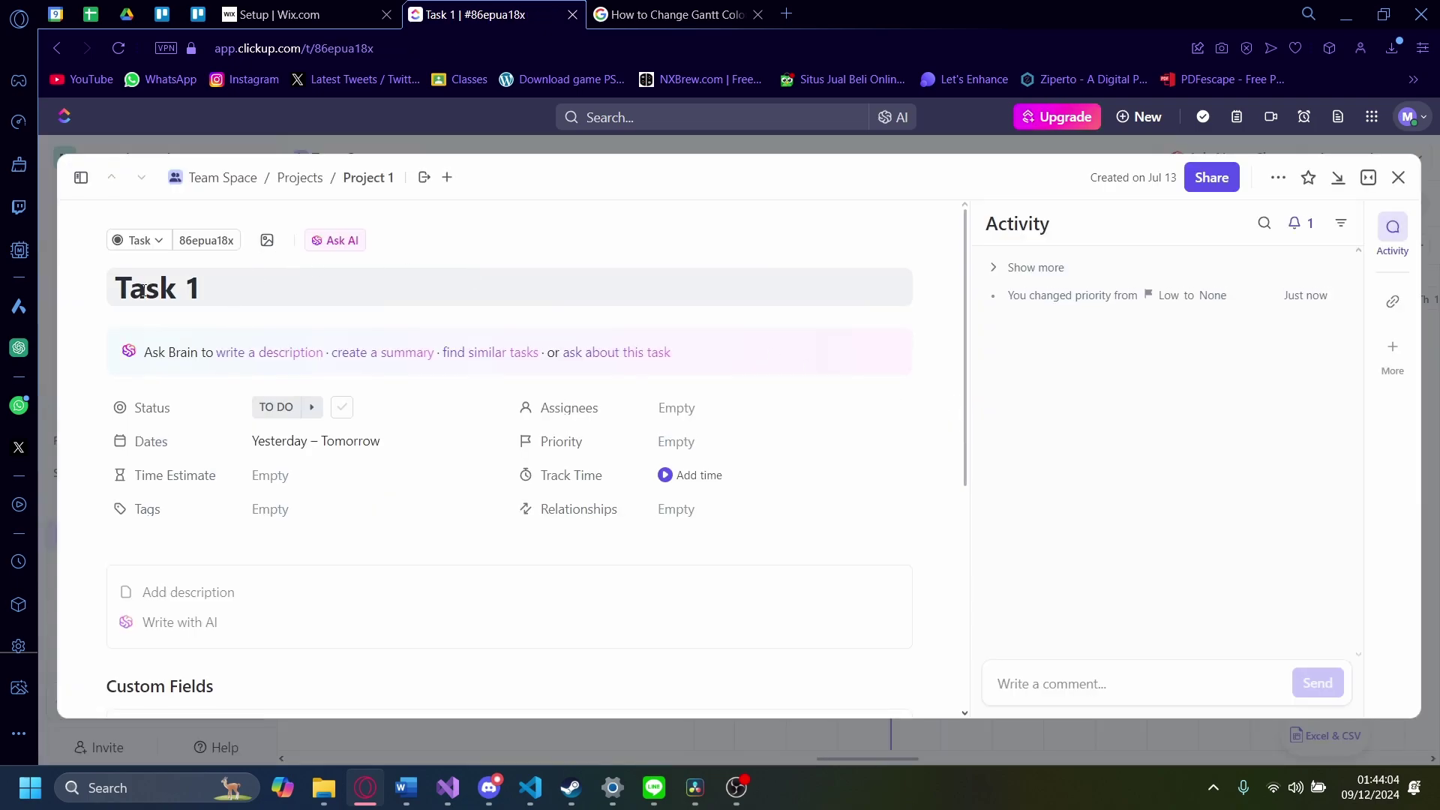
{"action": "left_click", "coordinate": [683, 444]}
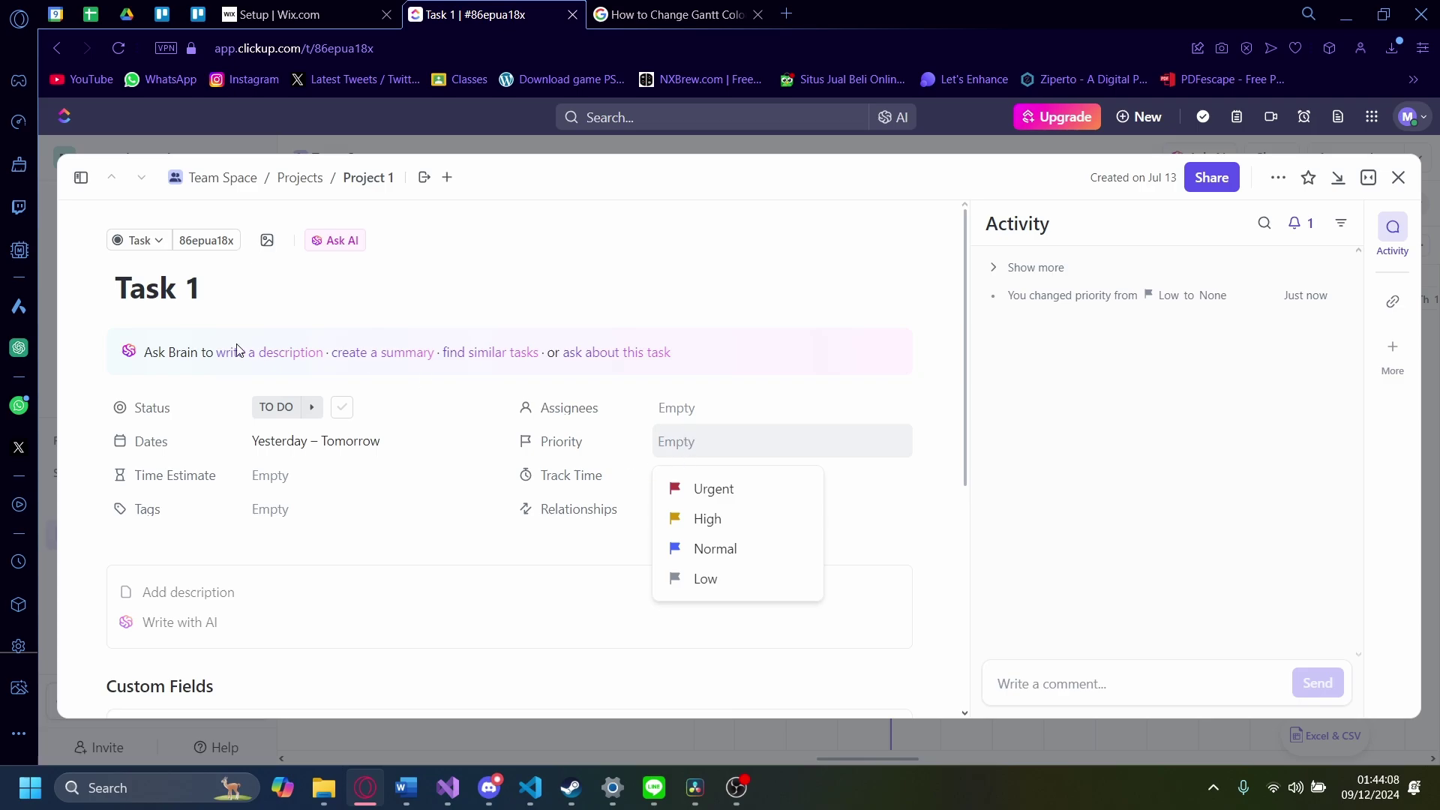
{"action": "left_click", "coordinate": [694, 546]}
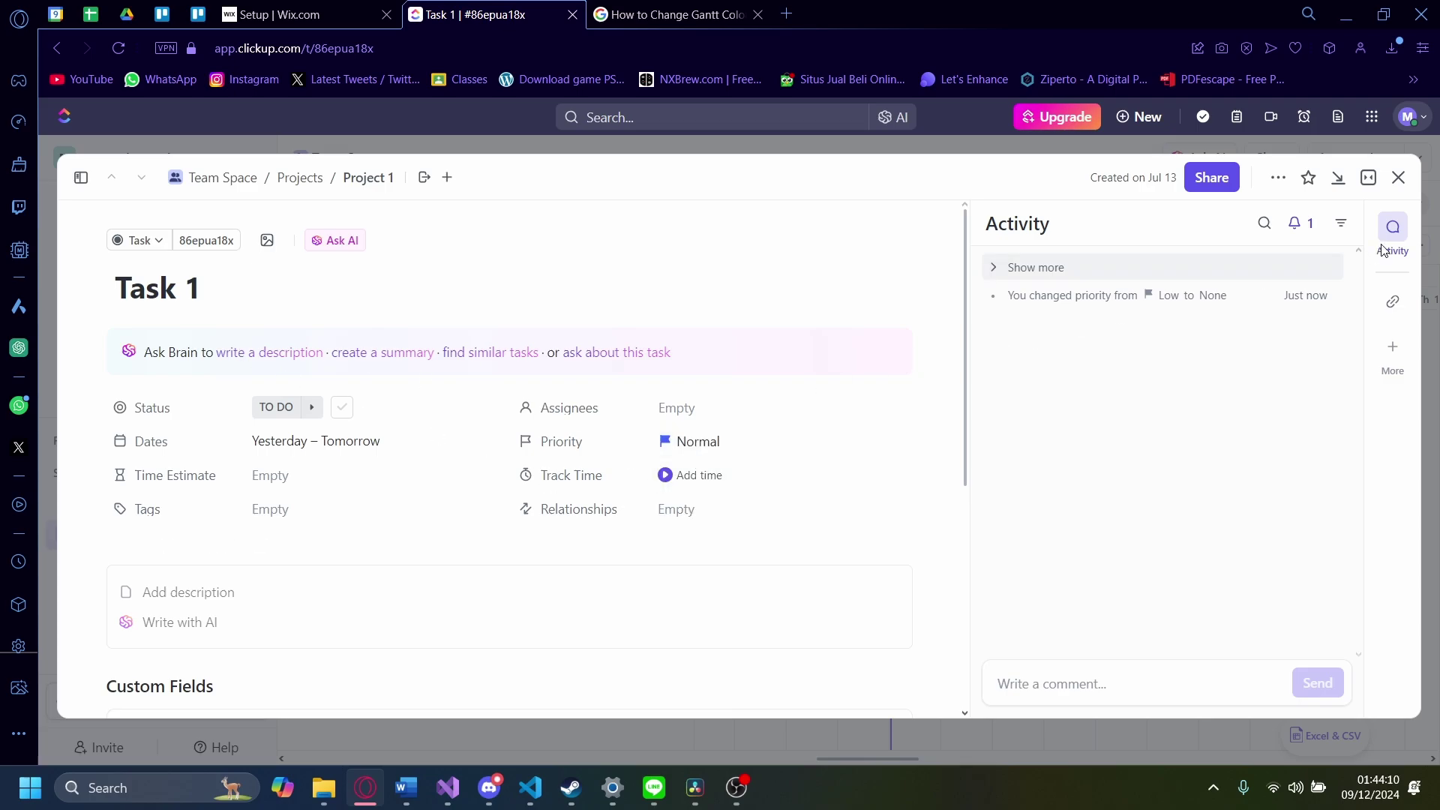
{"action": "left_click", "coordinate": [1393, 184]}
Set Task 3's priority to High.
{"action": "left_click", "coordinate": [933, 495]}
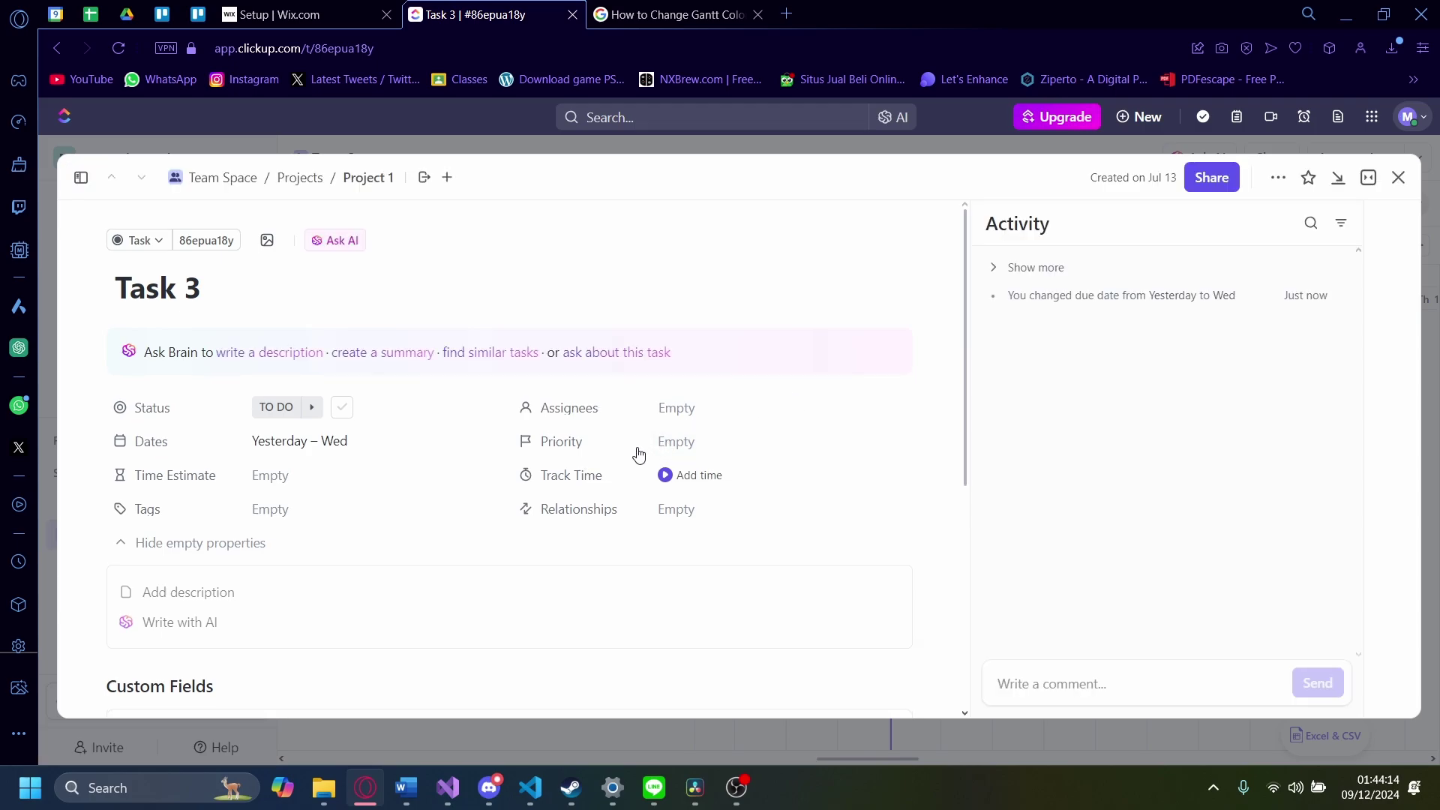
{"action": "left_click", "coordinate": [685, 443]}
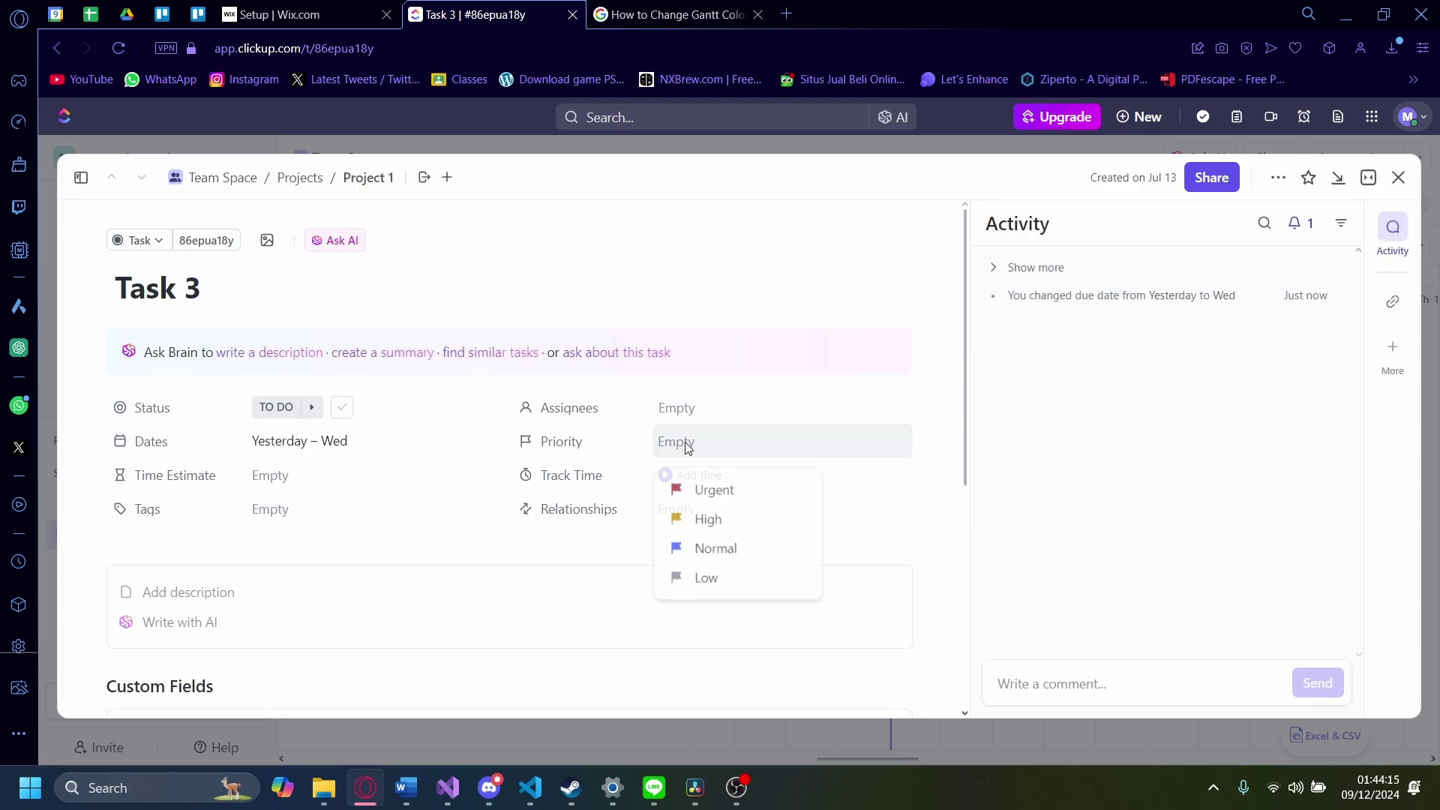
{"action": "left_click", "coordinate": [740, 510]}
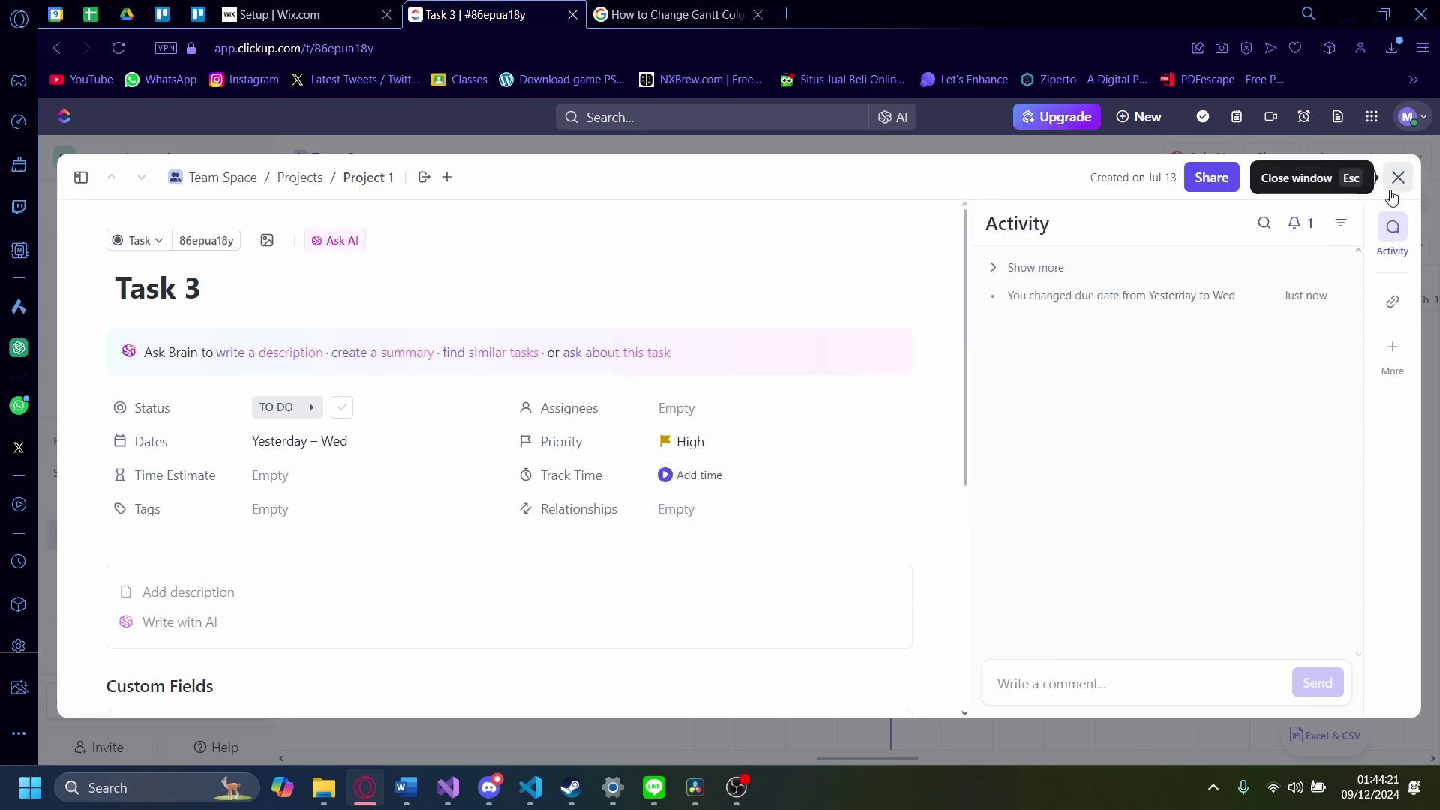
{"action": "left_click", "coordinate": [1396, 178]}
Schedule Task 2 from Sunday 8 to Tuesday 10 and set its priority to Urgent.
{"action": "left_click", "coordinate": [866, 462]}
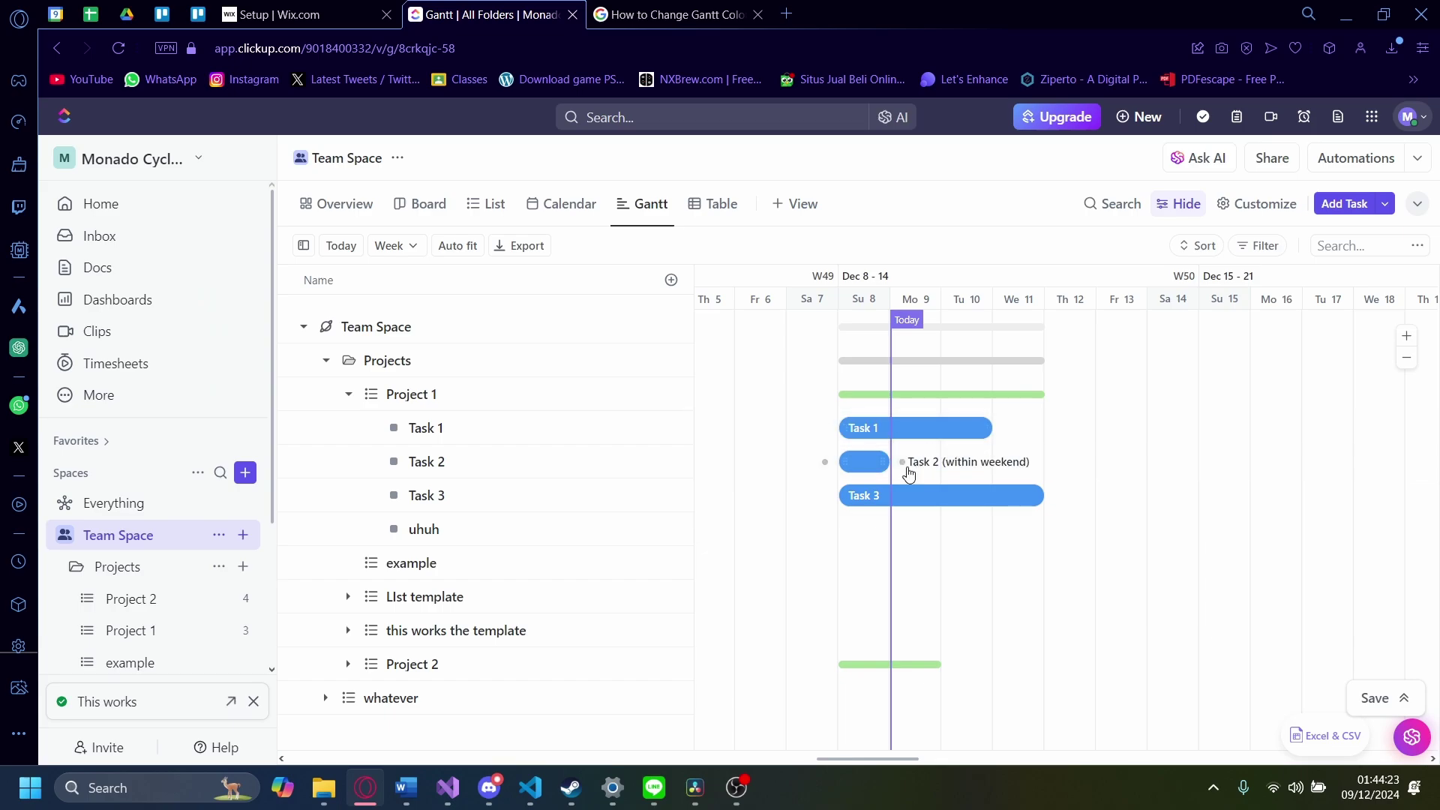
{"action": "left_click_drag", "start_coordinate": [891, 462], "coordinate": [966, 461]}
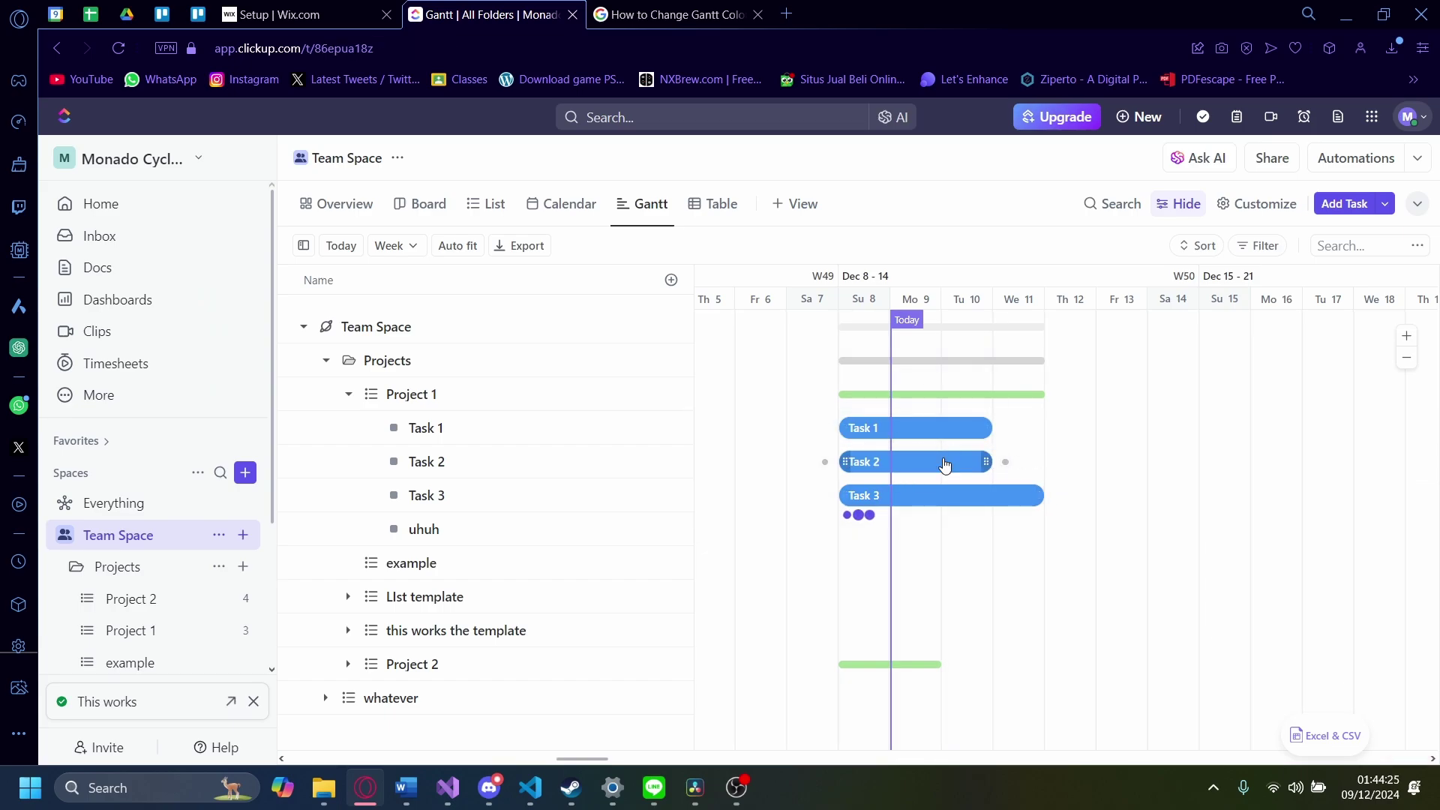
{"action": "left_click", "coordinate": [708, 446]}
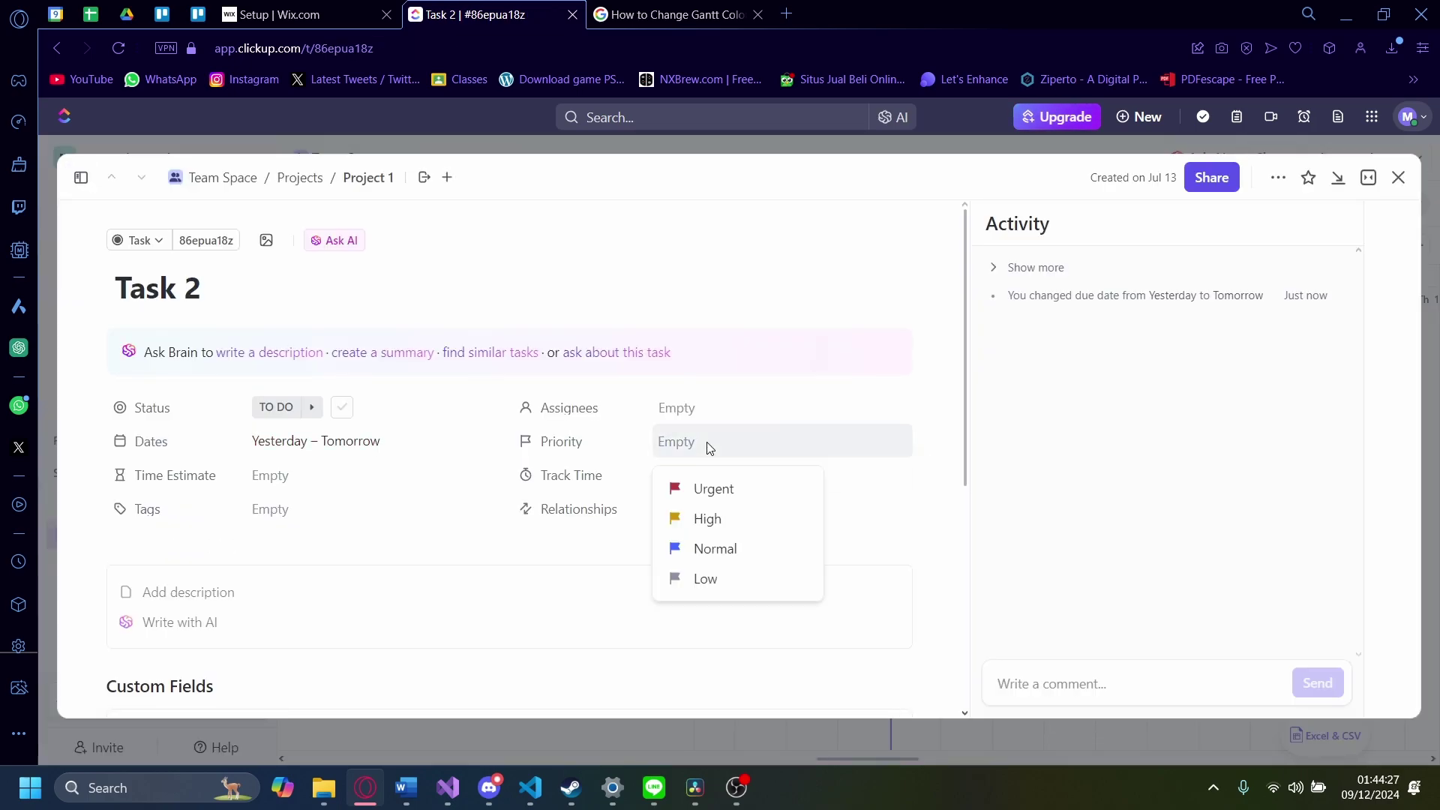
{"action": "left_click", "coordinate": [712, 488]}
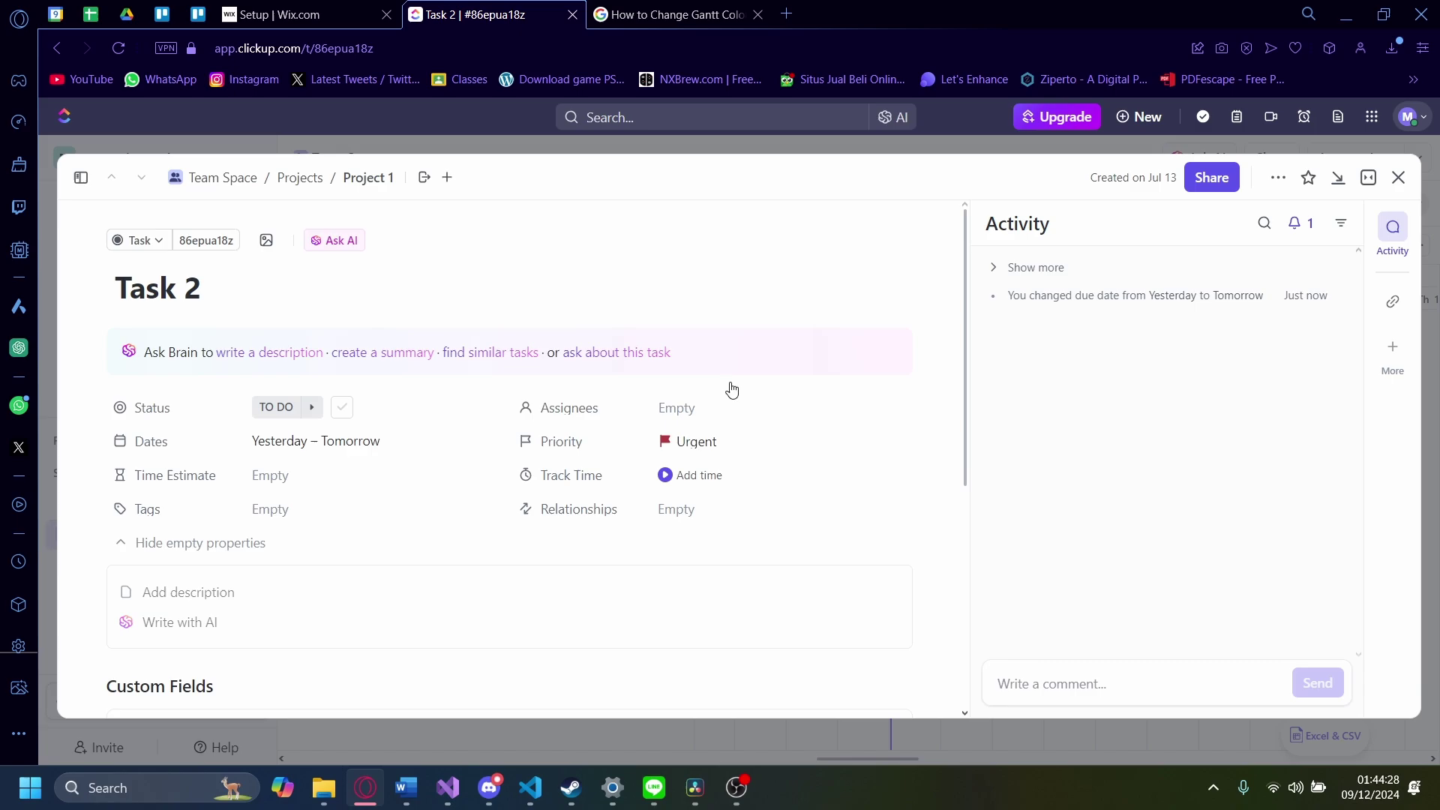
{"action": "left_click", "coordinate": [1397, 178]}
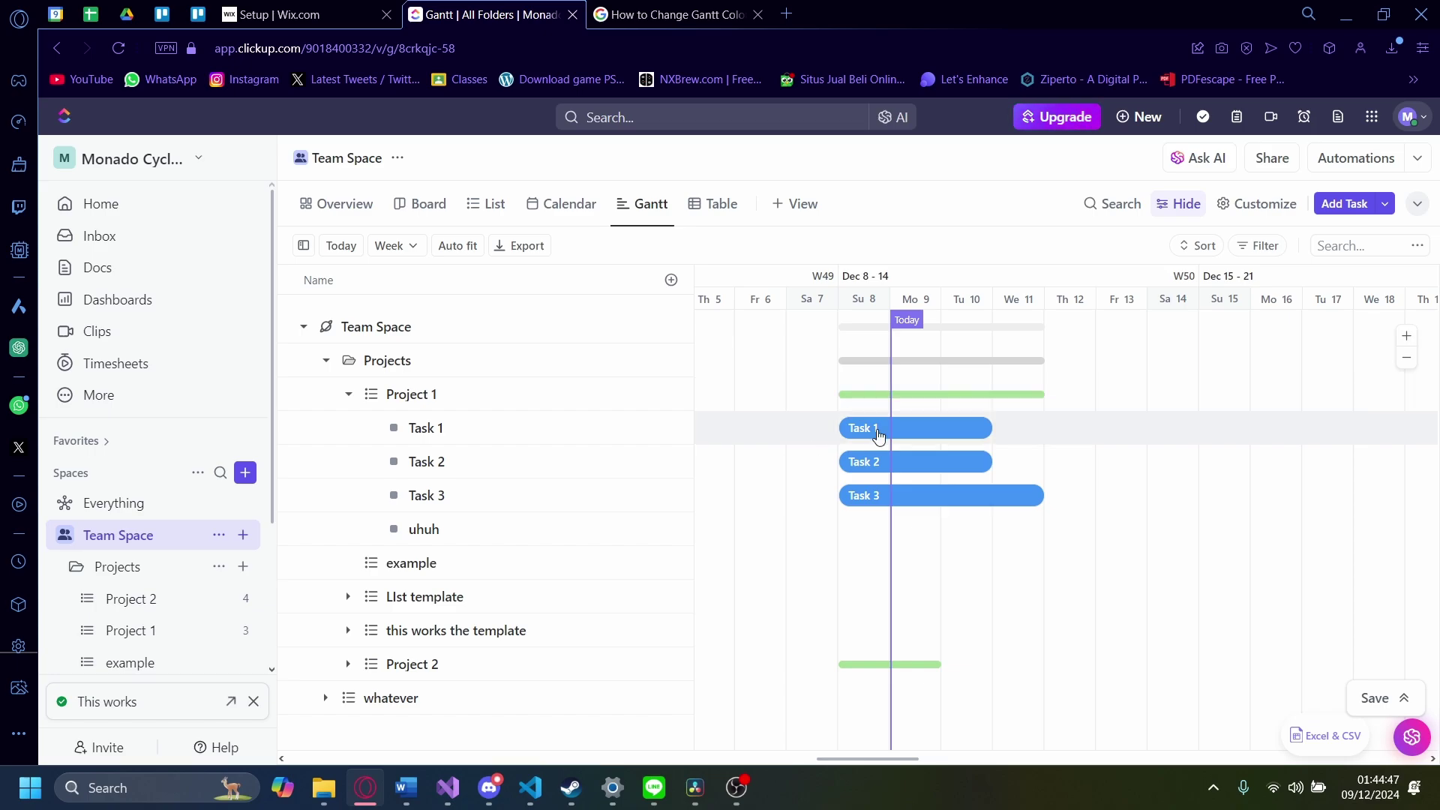
Set Customize > Layout options > Color tasks by to Priority.
{"action": "left_click", "coordinate": [1256, 205]}
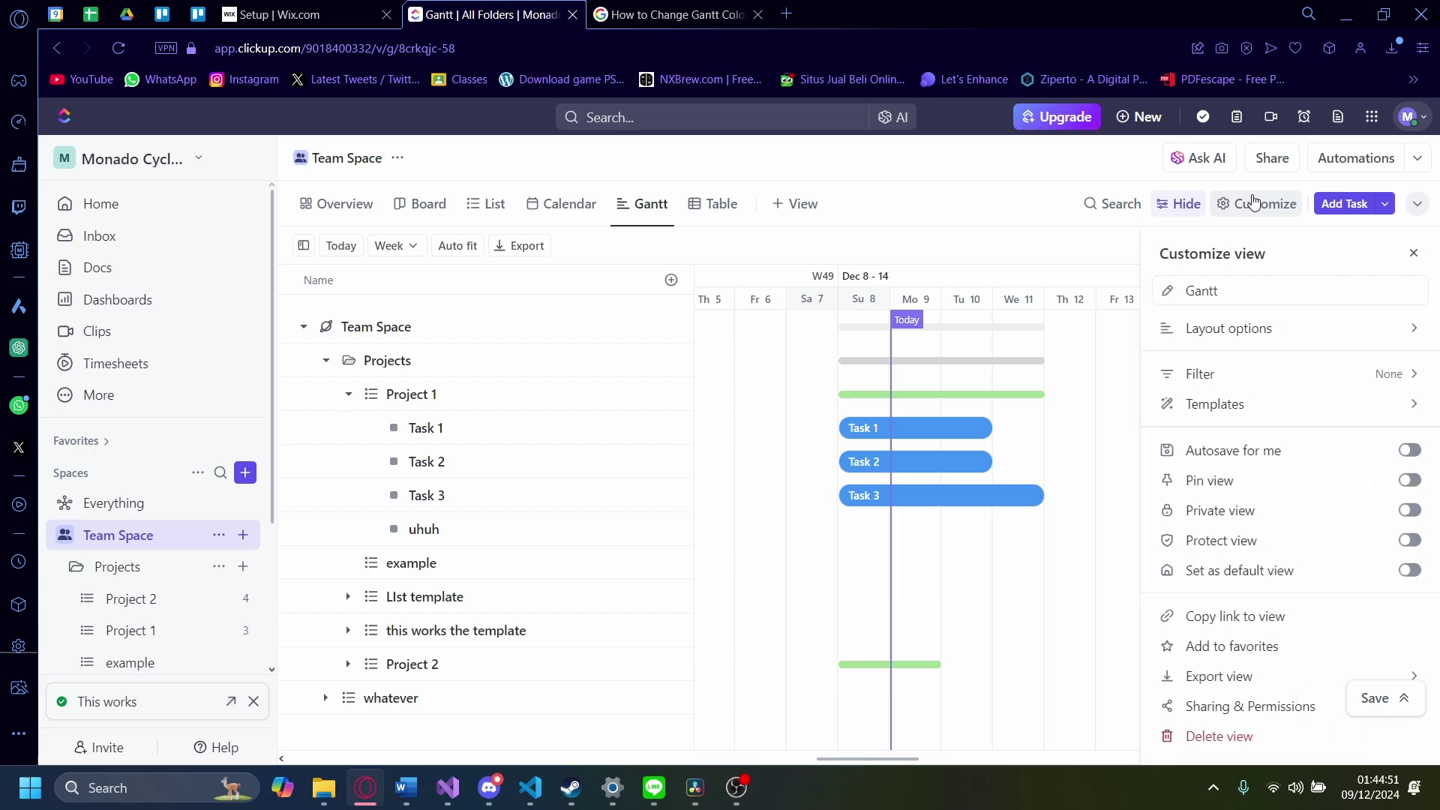
{"action": "left_click", "coordinate": [1259, 330]}
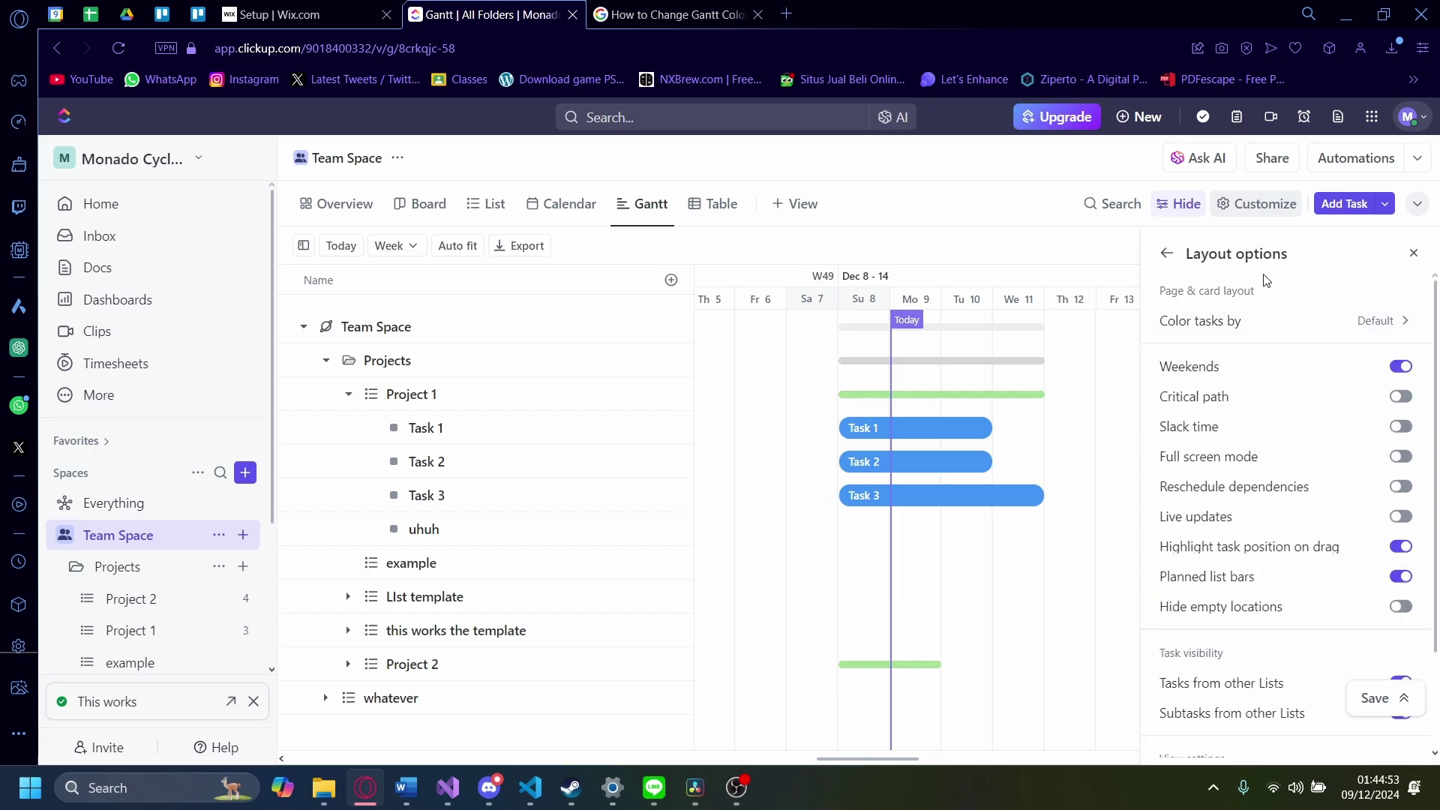
{"action": "left_click", "coordinate": [1315, 321]}
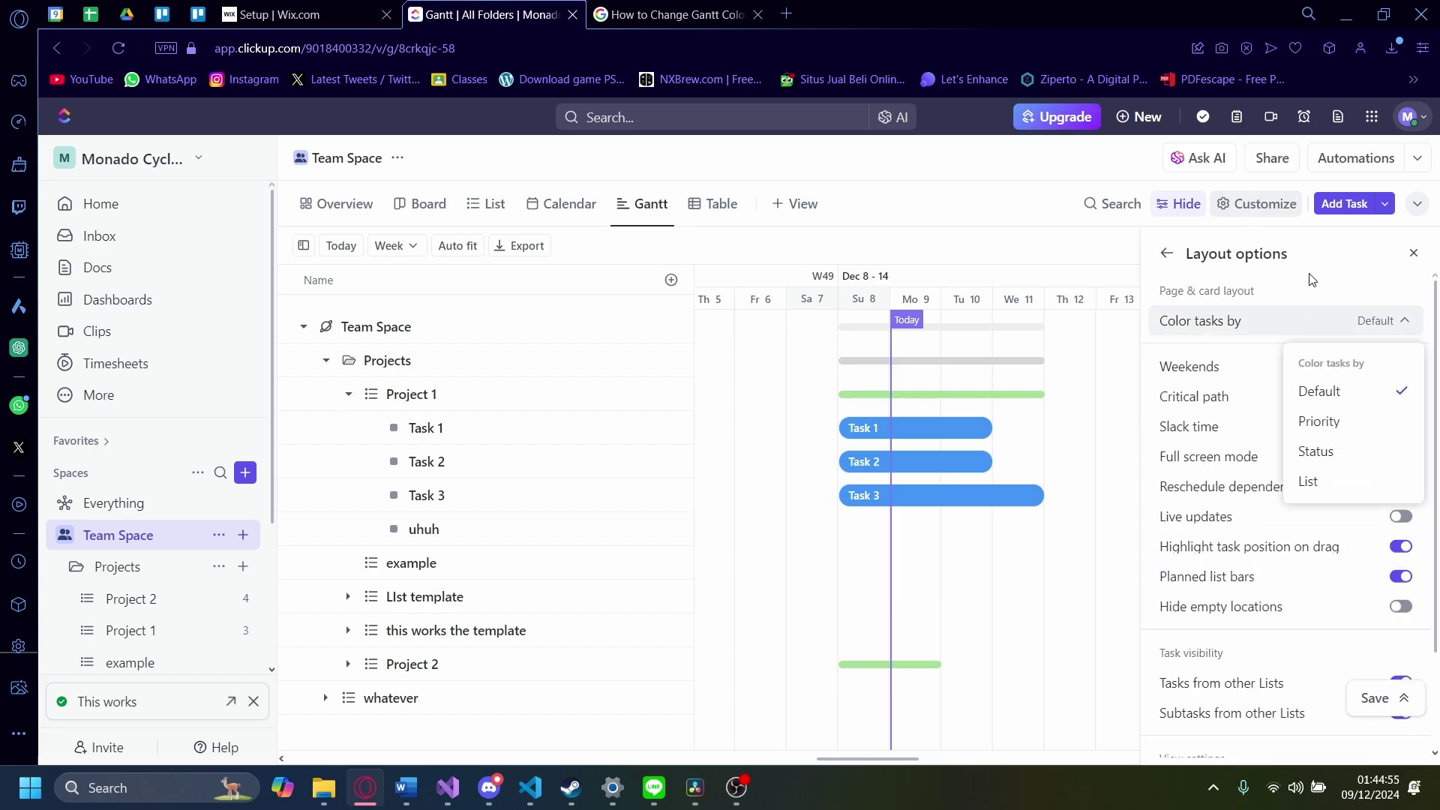
{"action": "left_click", "coordinate": [1341, 424]}
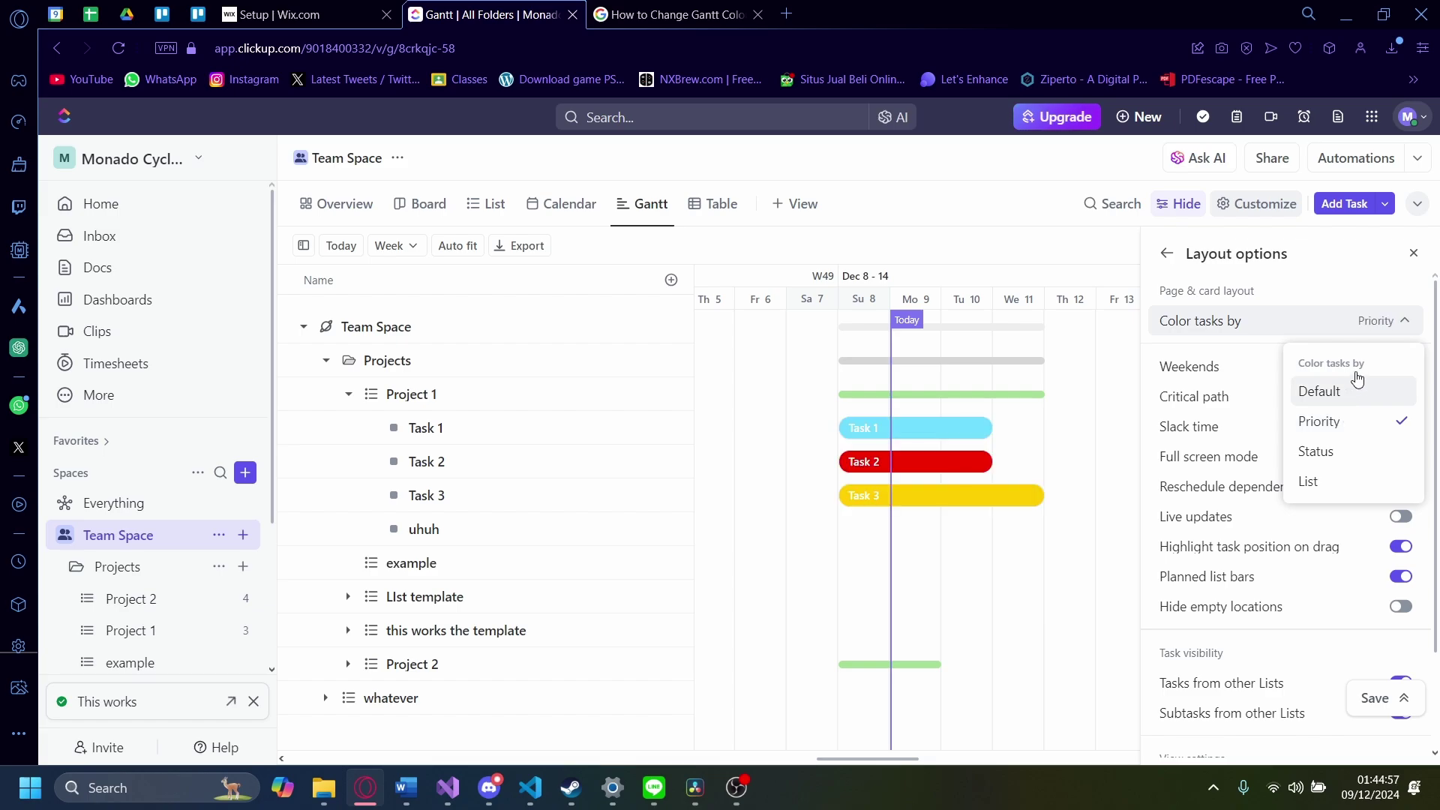
Close the layout options and check Tasks 1–3, confirming Task 2 Urgent and Task 3 High.
{"action": "left_click", "coordinate": [1099, 446]}
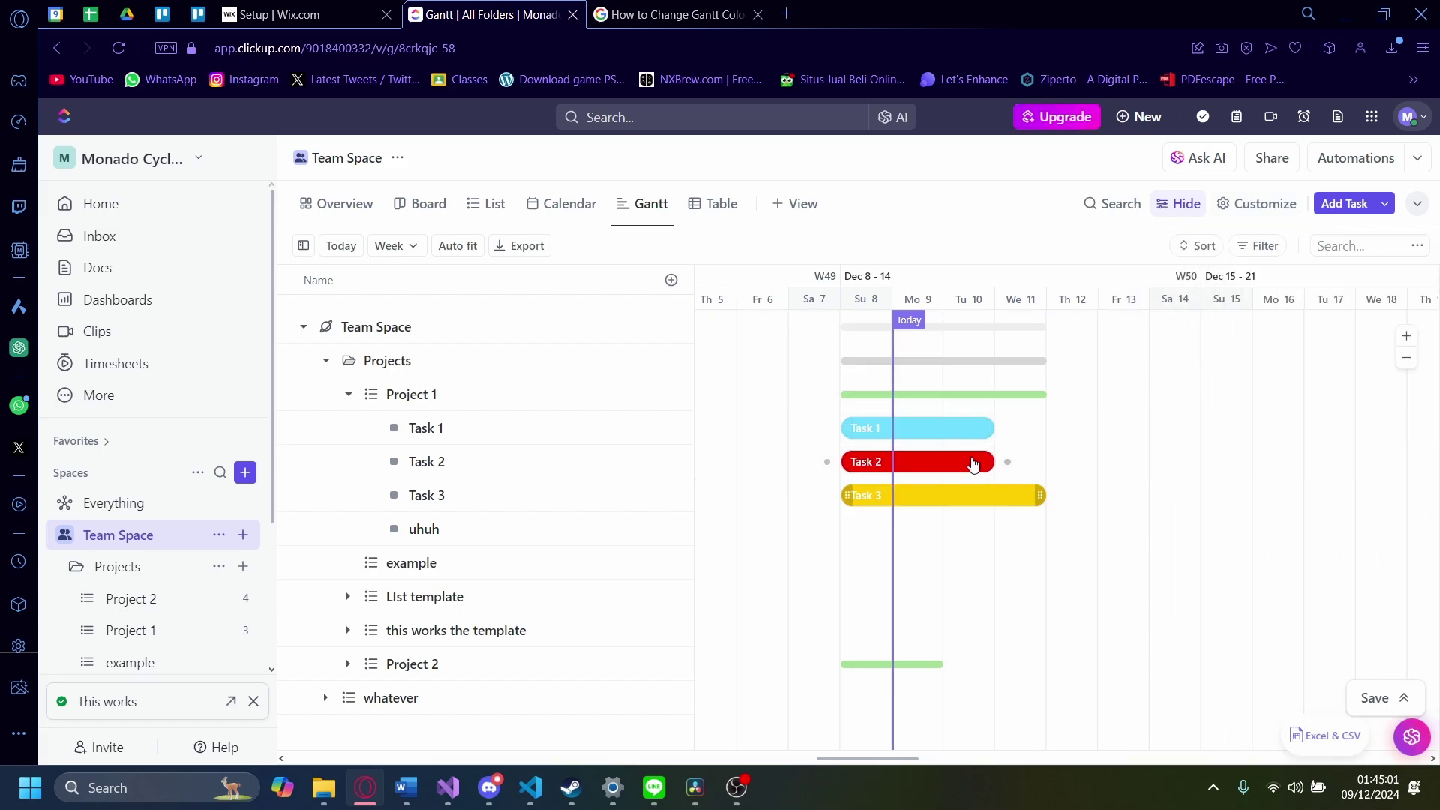
{"action": "left_click", "coordinate": [965, 435]}
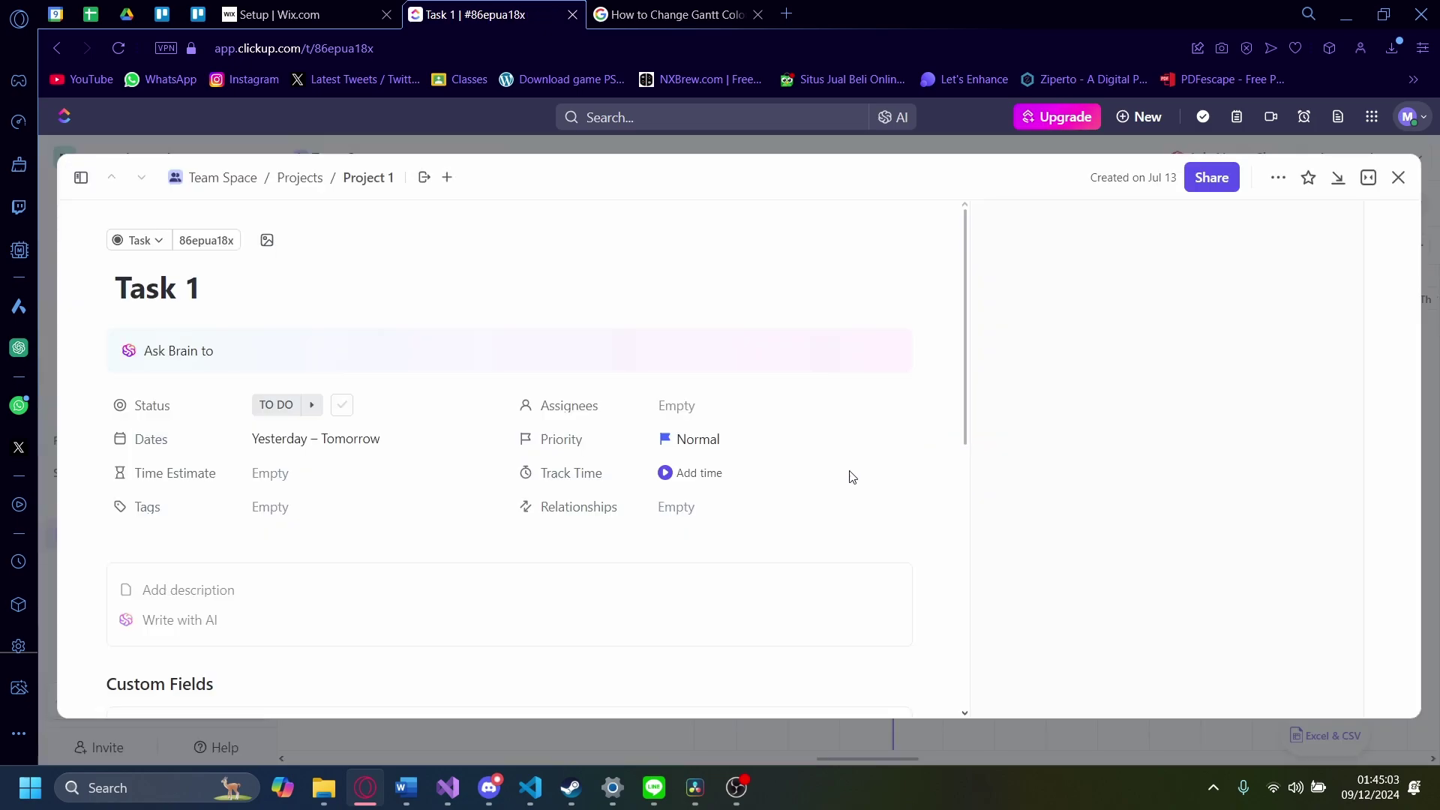
{"action": "left_click", "coordinate": [1398, 177]}
{"action": "left_click", "coordinate": [899, 464]}
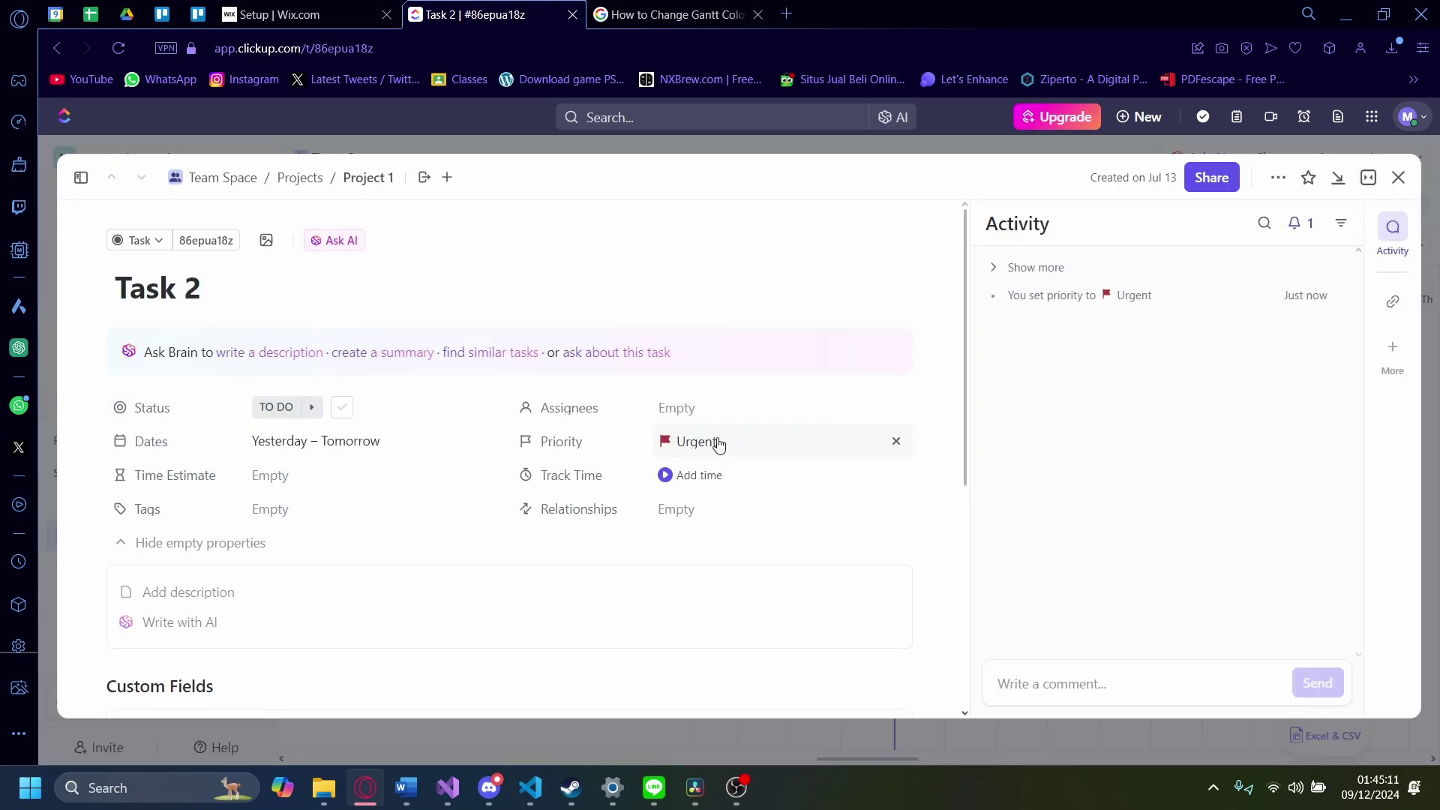
{"action": "left_click", "coordinate": [1398, 177]}
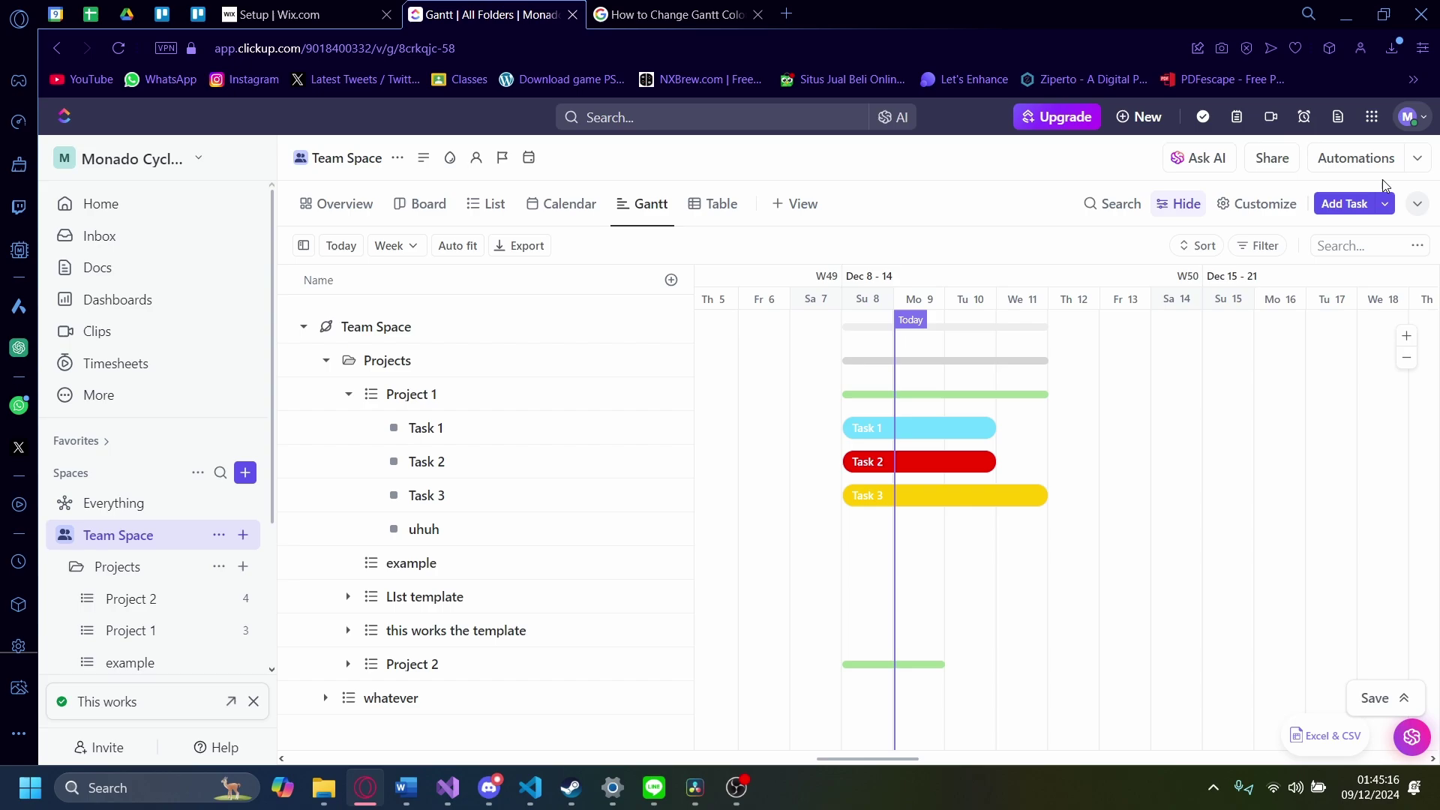
{"action": "left_click", "coordinate": [877, 495]}
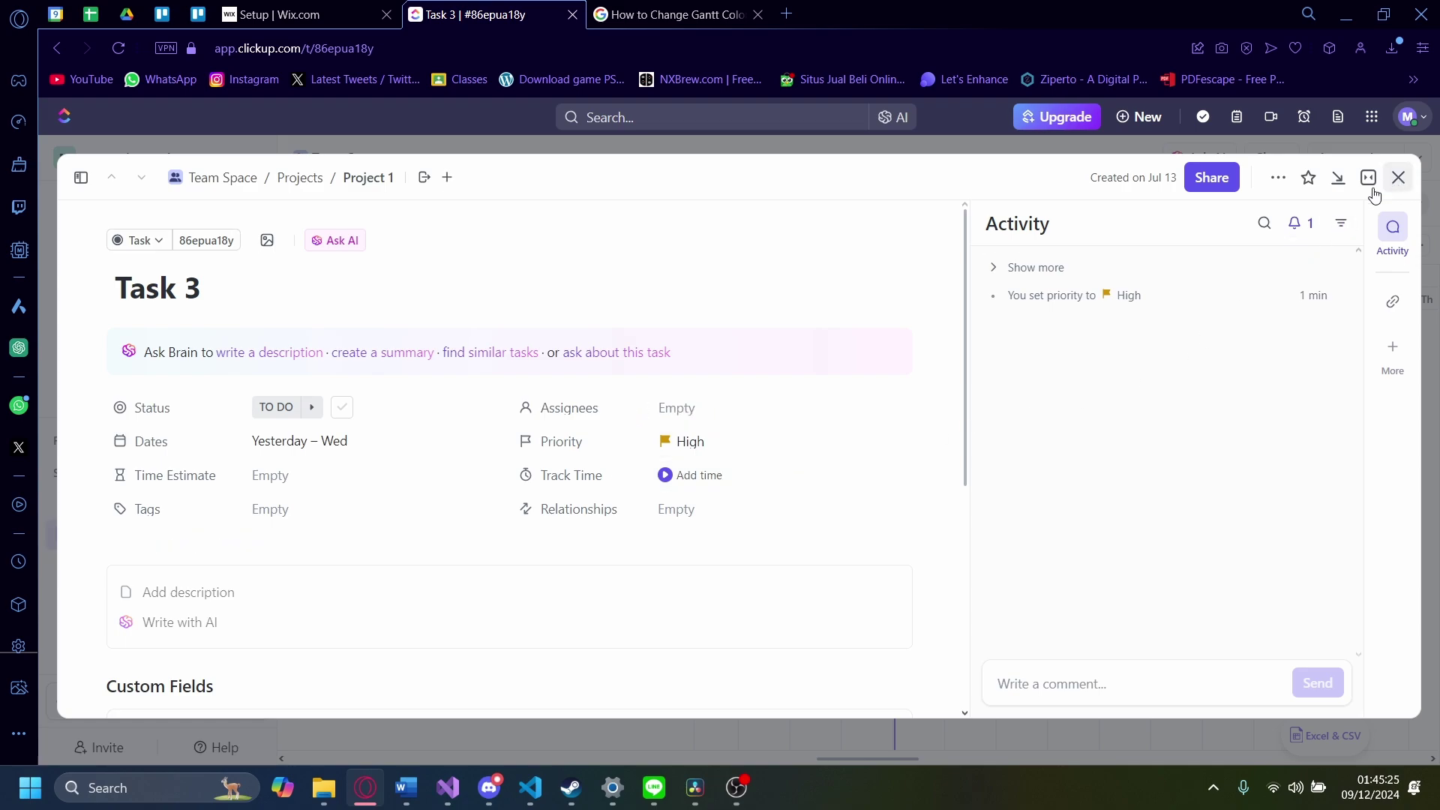
{"action": "left_click", "coordinate": [1398, 177]}
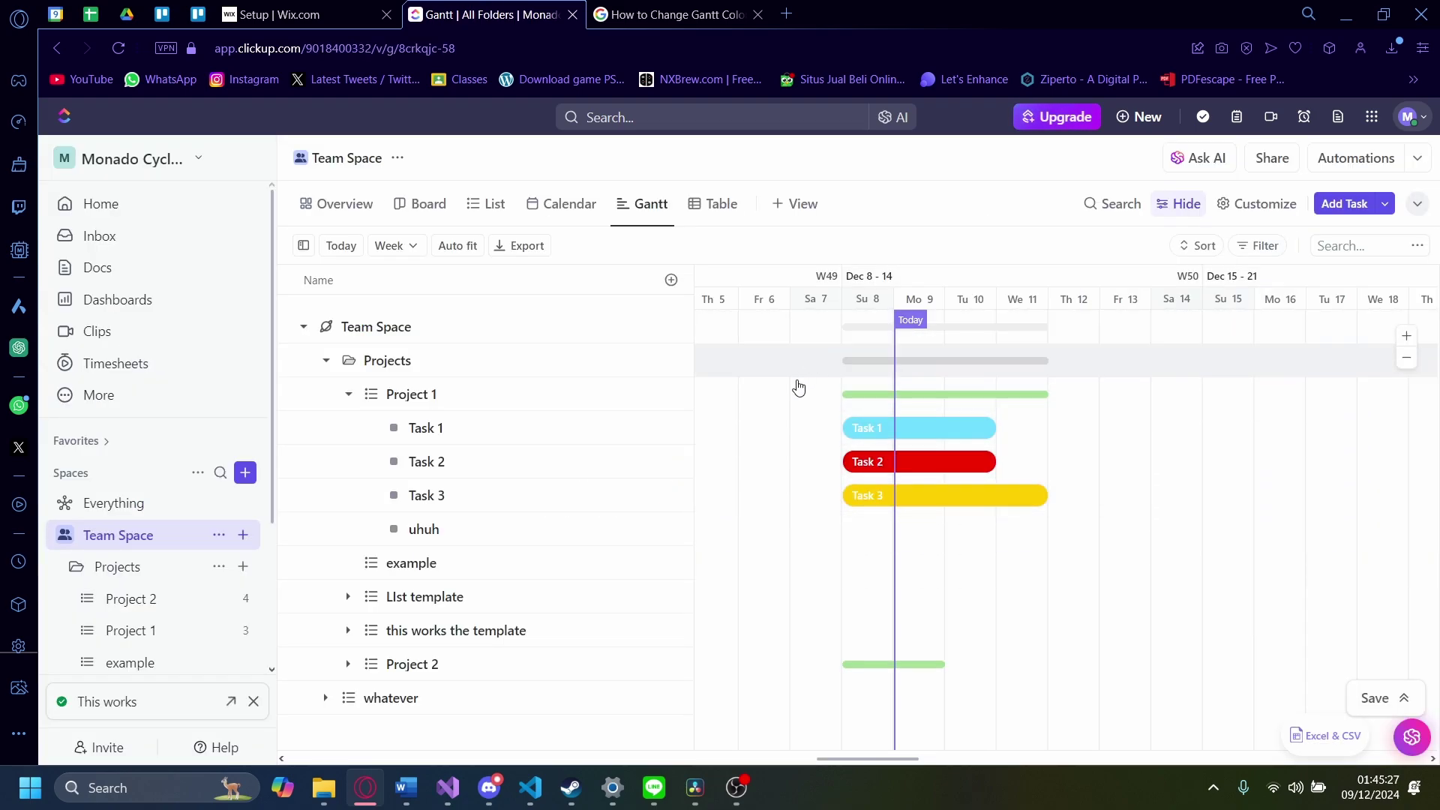